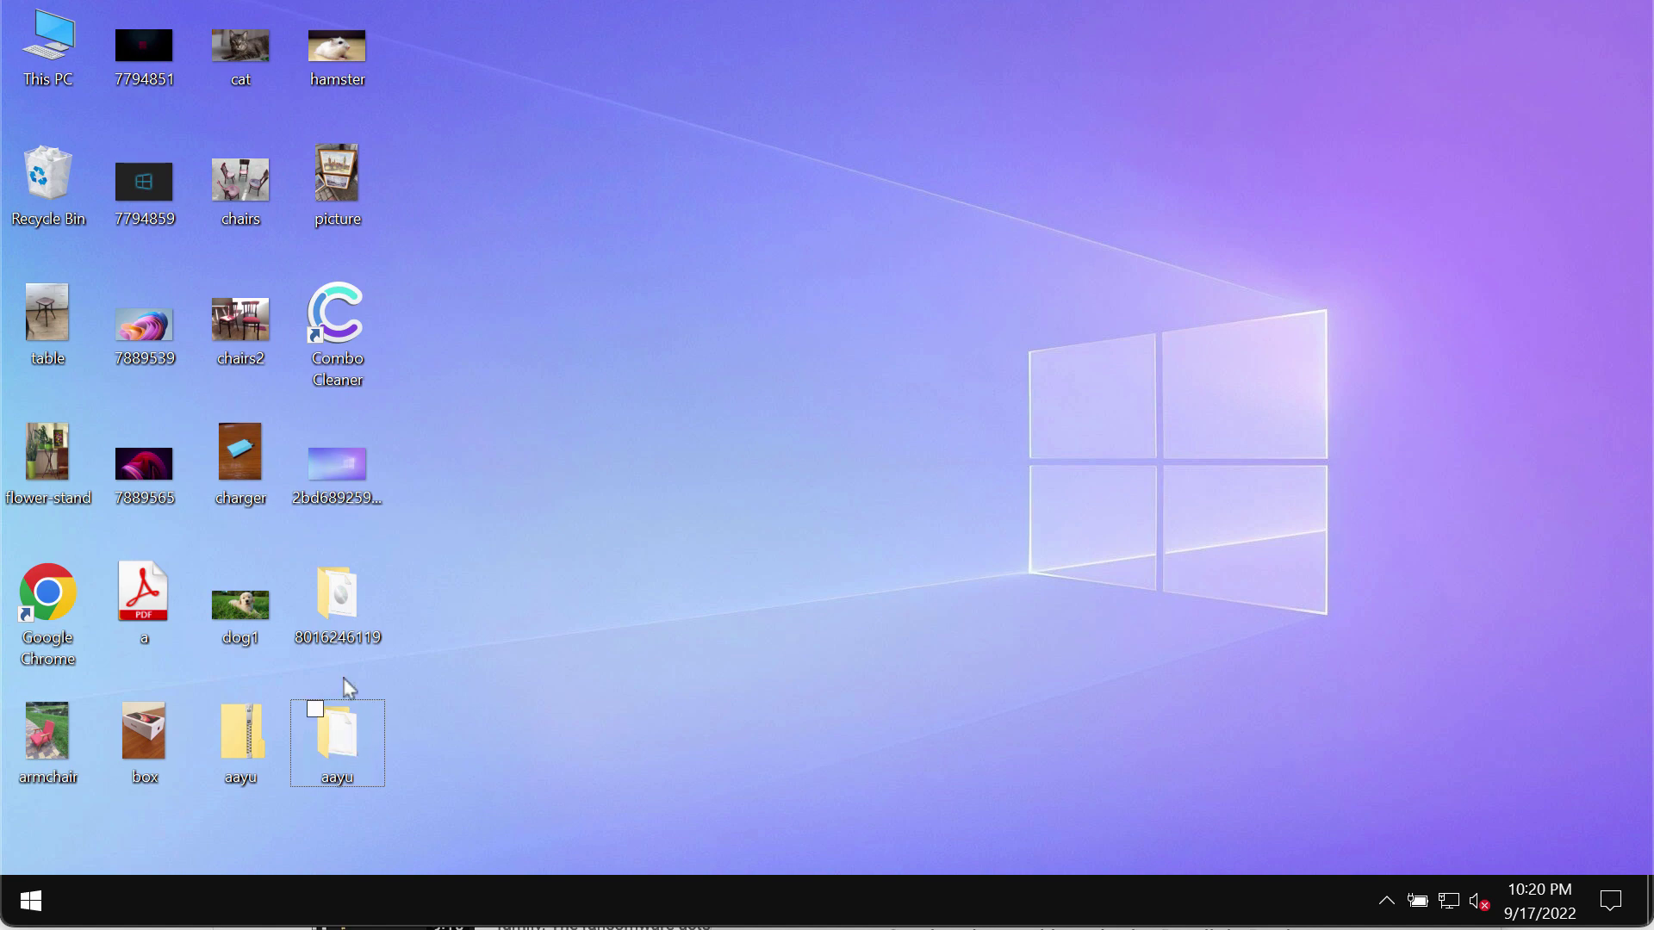
Step: View the charger and armchair photos on the desktop, then close the viewer
{"action": "left_click", "coordinate": [239, 470]}
{"action": "double_click", "coordinate": [239, 469]}
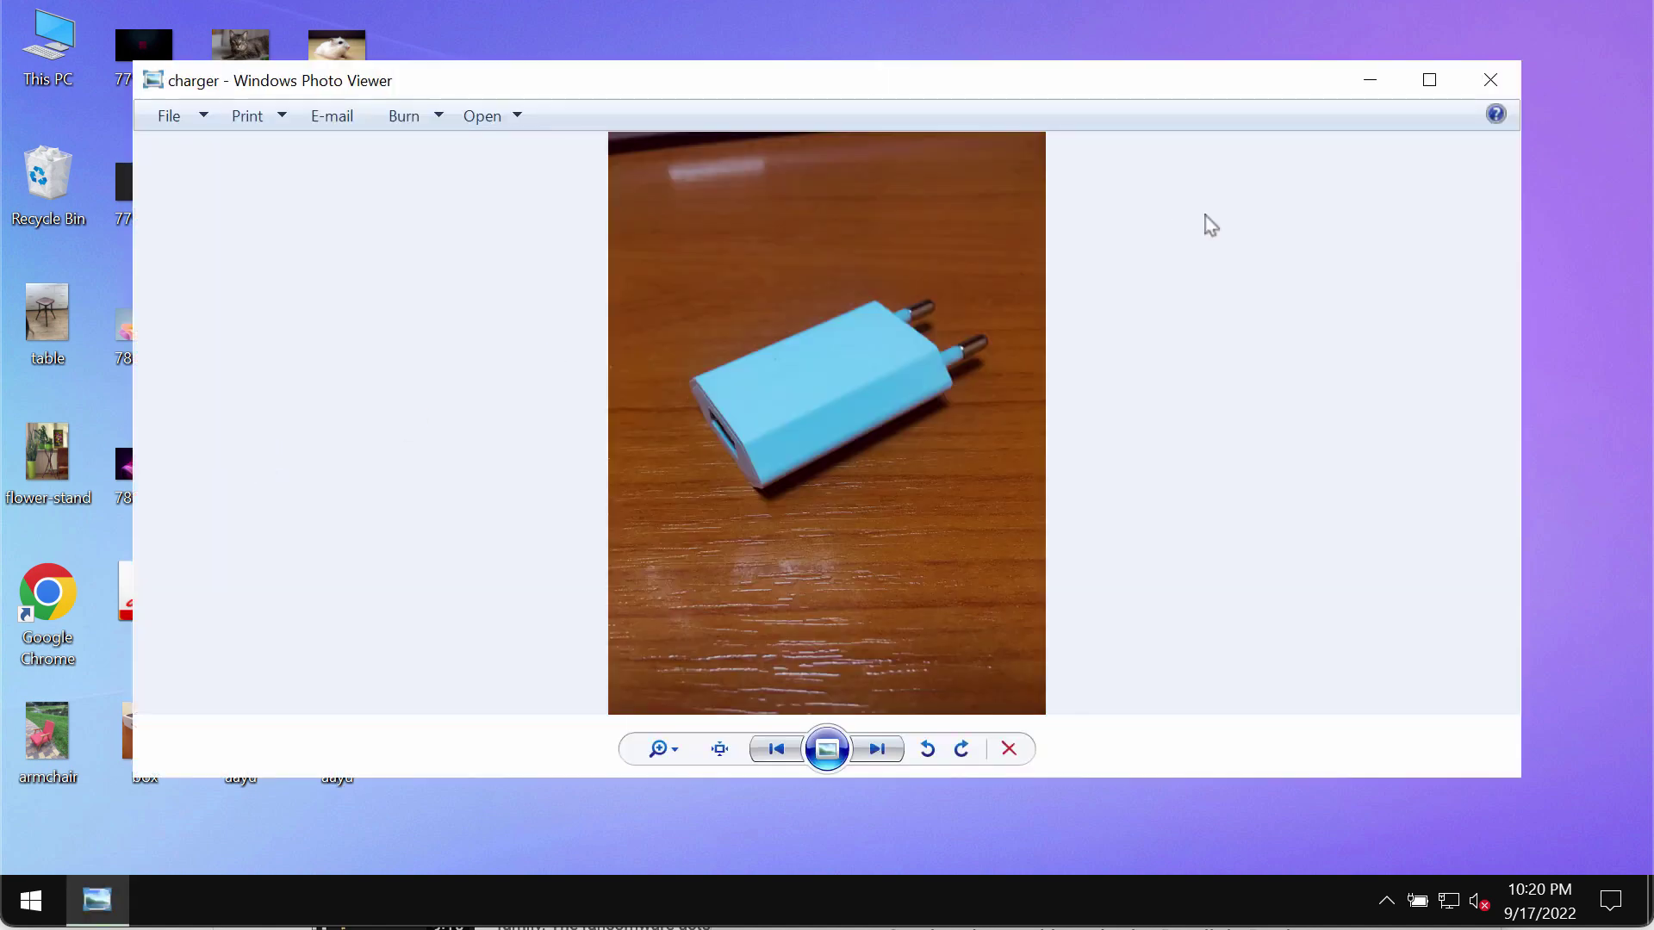
{"action": "left_click", "coordinate": [1490, 80]}
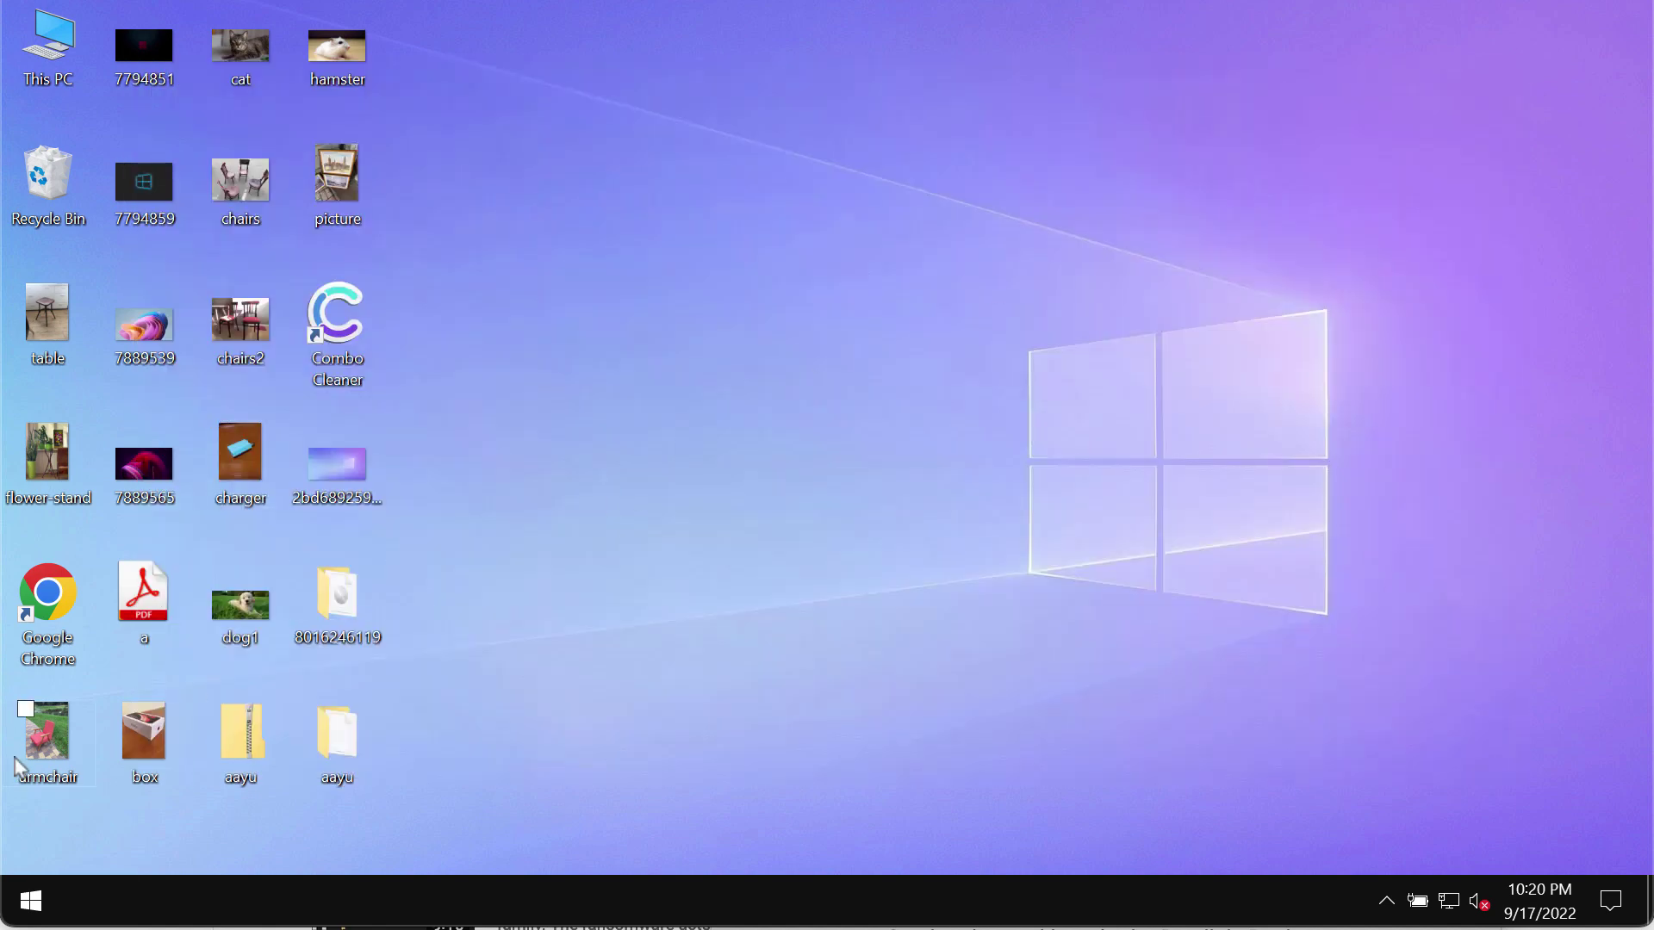
{"action": "double_click", "coordinate": [19, 762]}
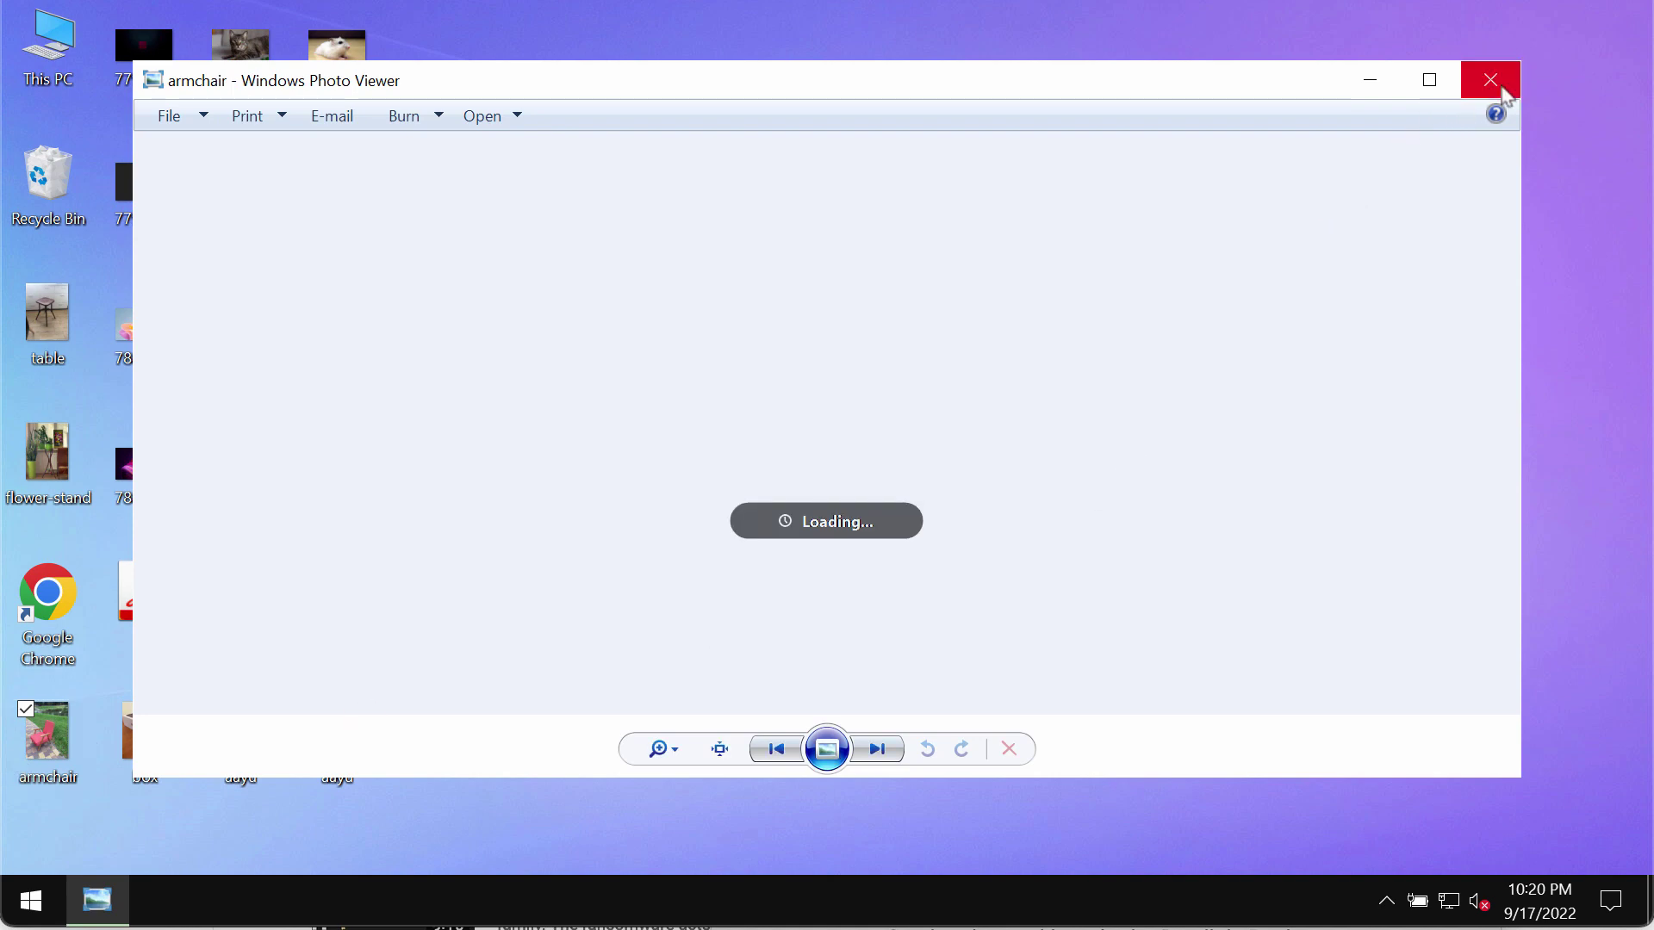
{"action": "left_click", "coordinate": [1488, 86]}
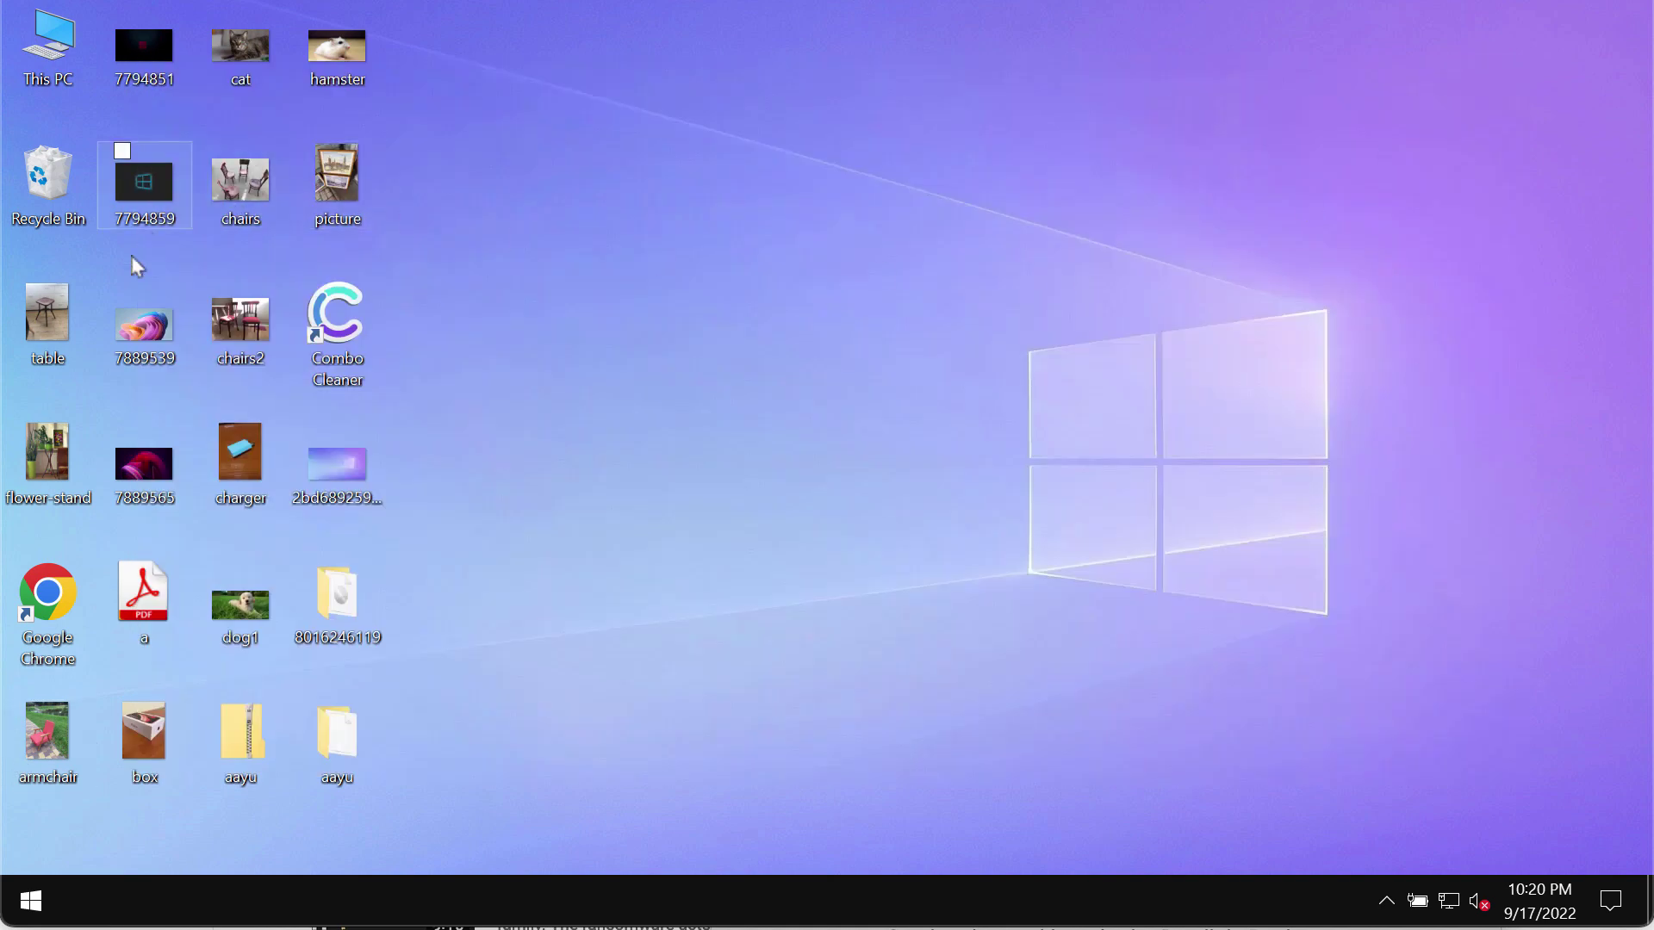
Step: View the 7889539 image and the hamster photo, closing each afterwards
{"action": "double_click", "coordinate": [139, 320]}
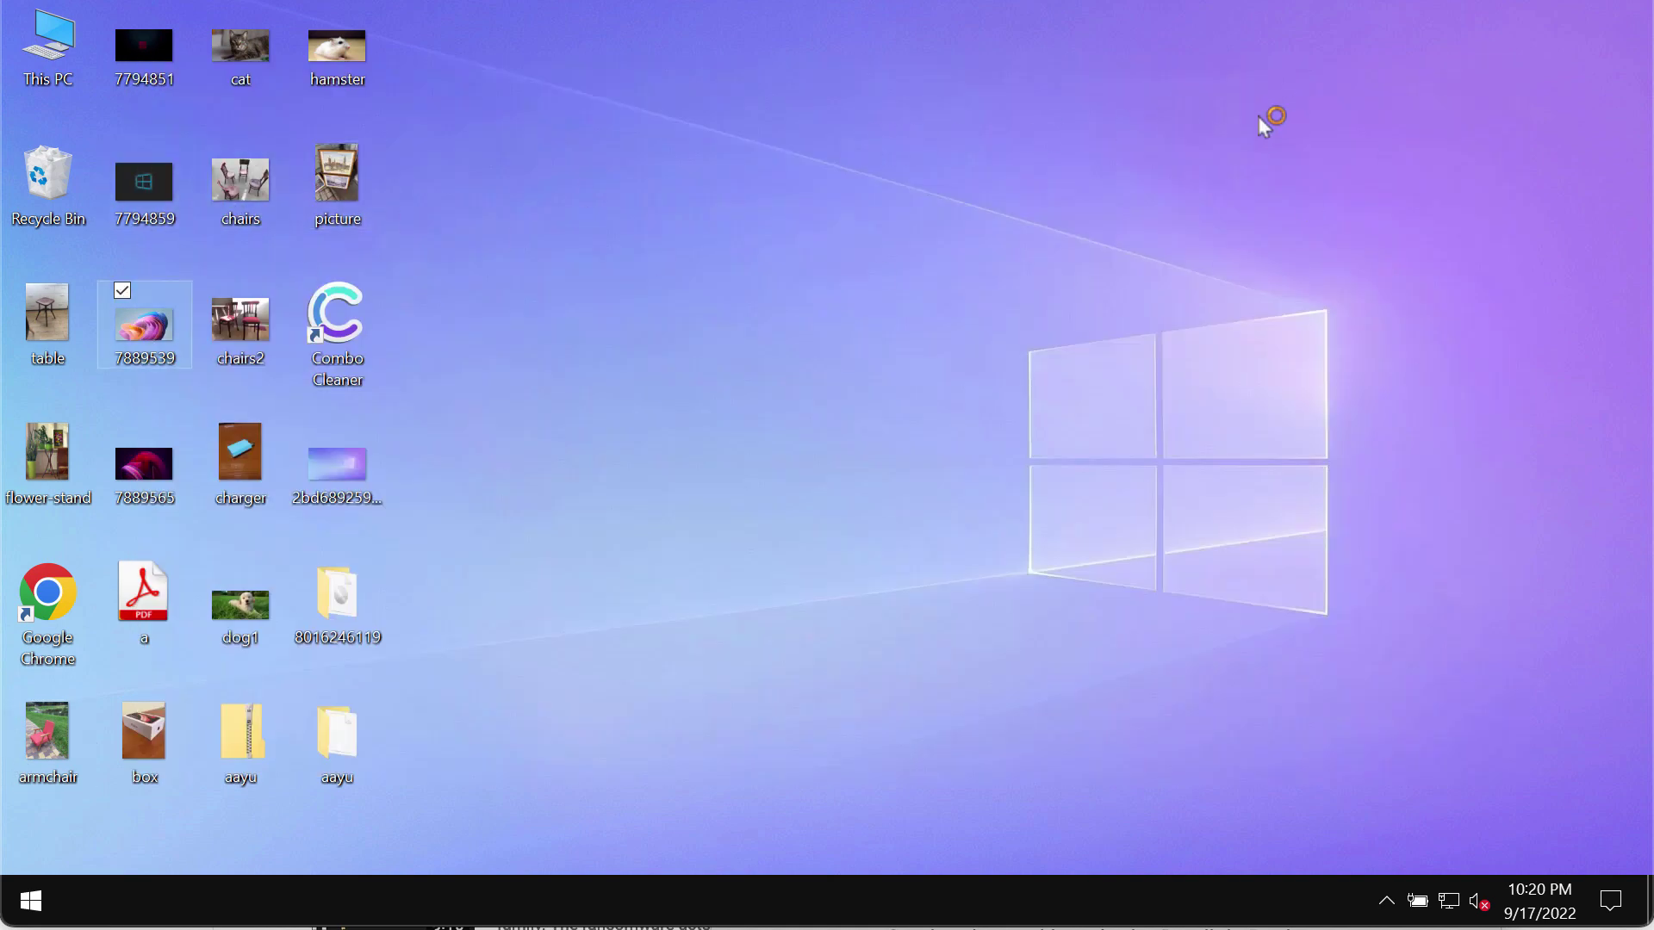
{"action": "left_click", "coordinate": [1091, 258]}
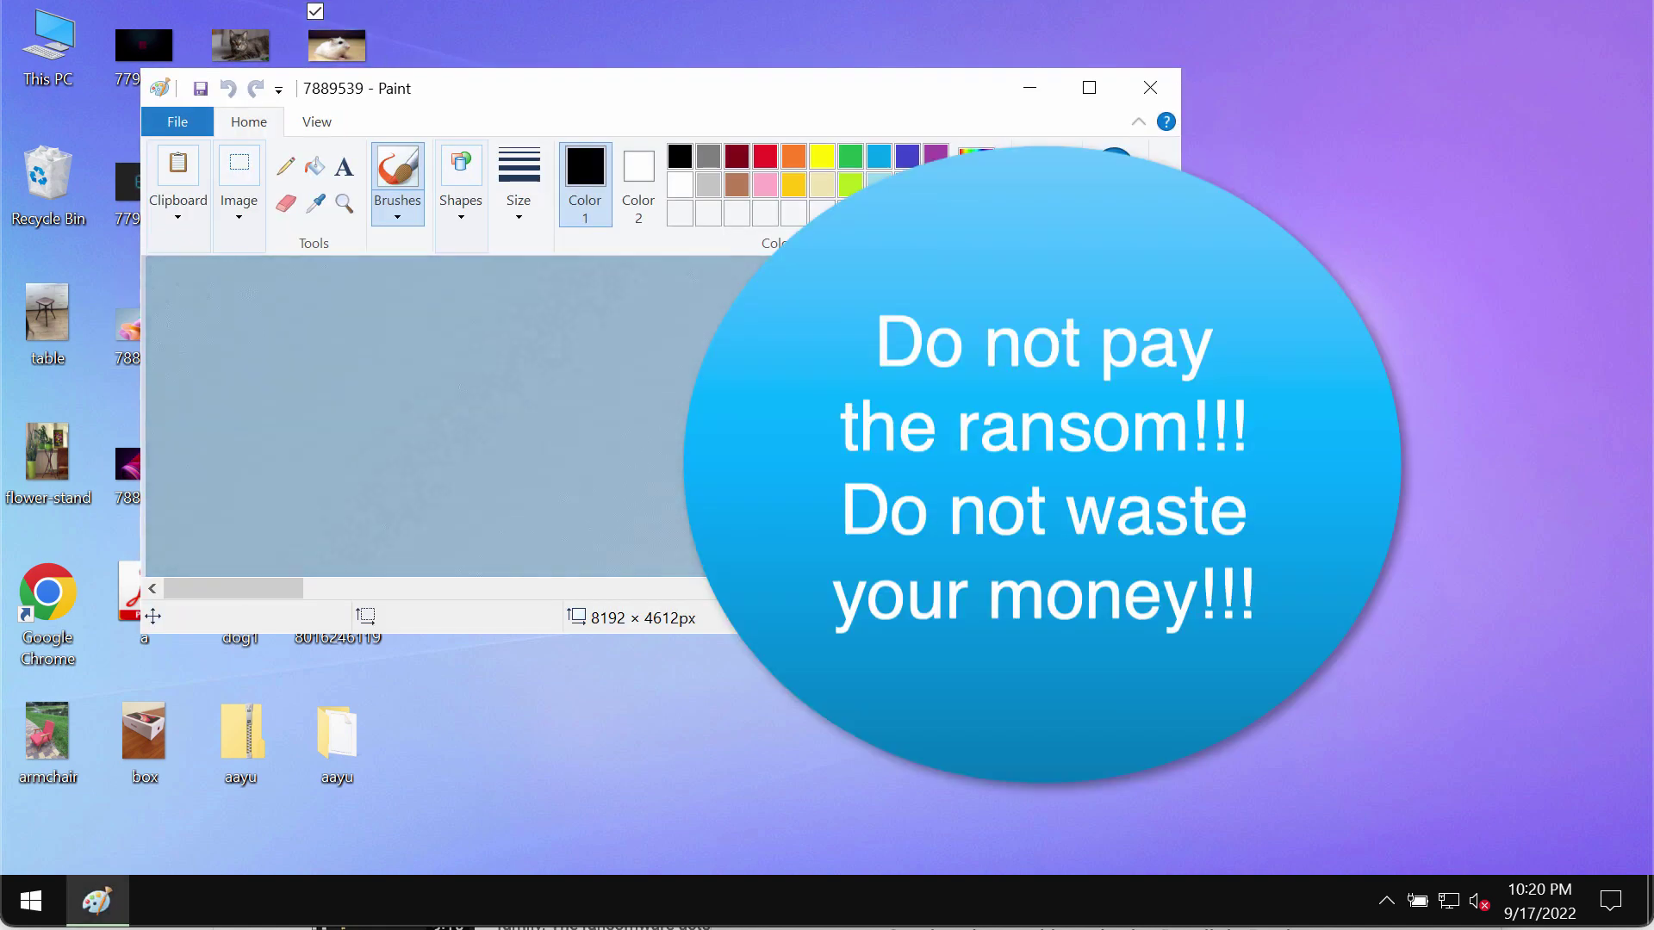
{"action": "left_click", "coordinate": [1149, 87]}
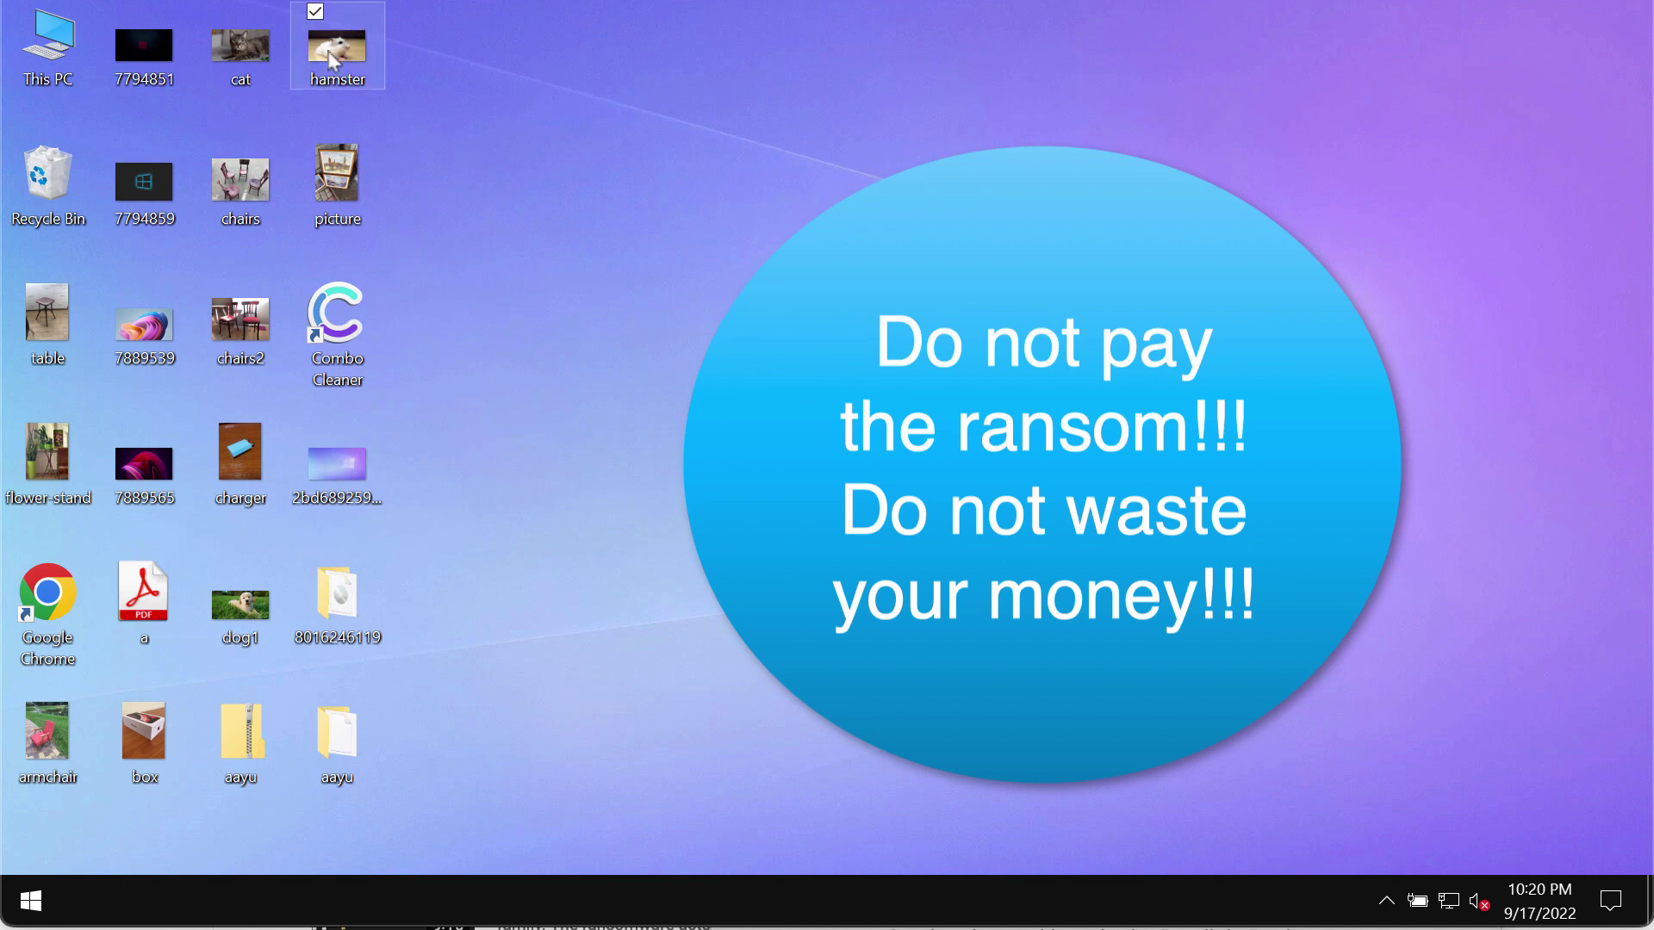
{"action": "double_click", "coordinate": [335, 44]}
{"action": "left_click", "coordinate": [1490, 79]}
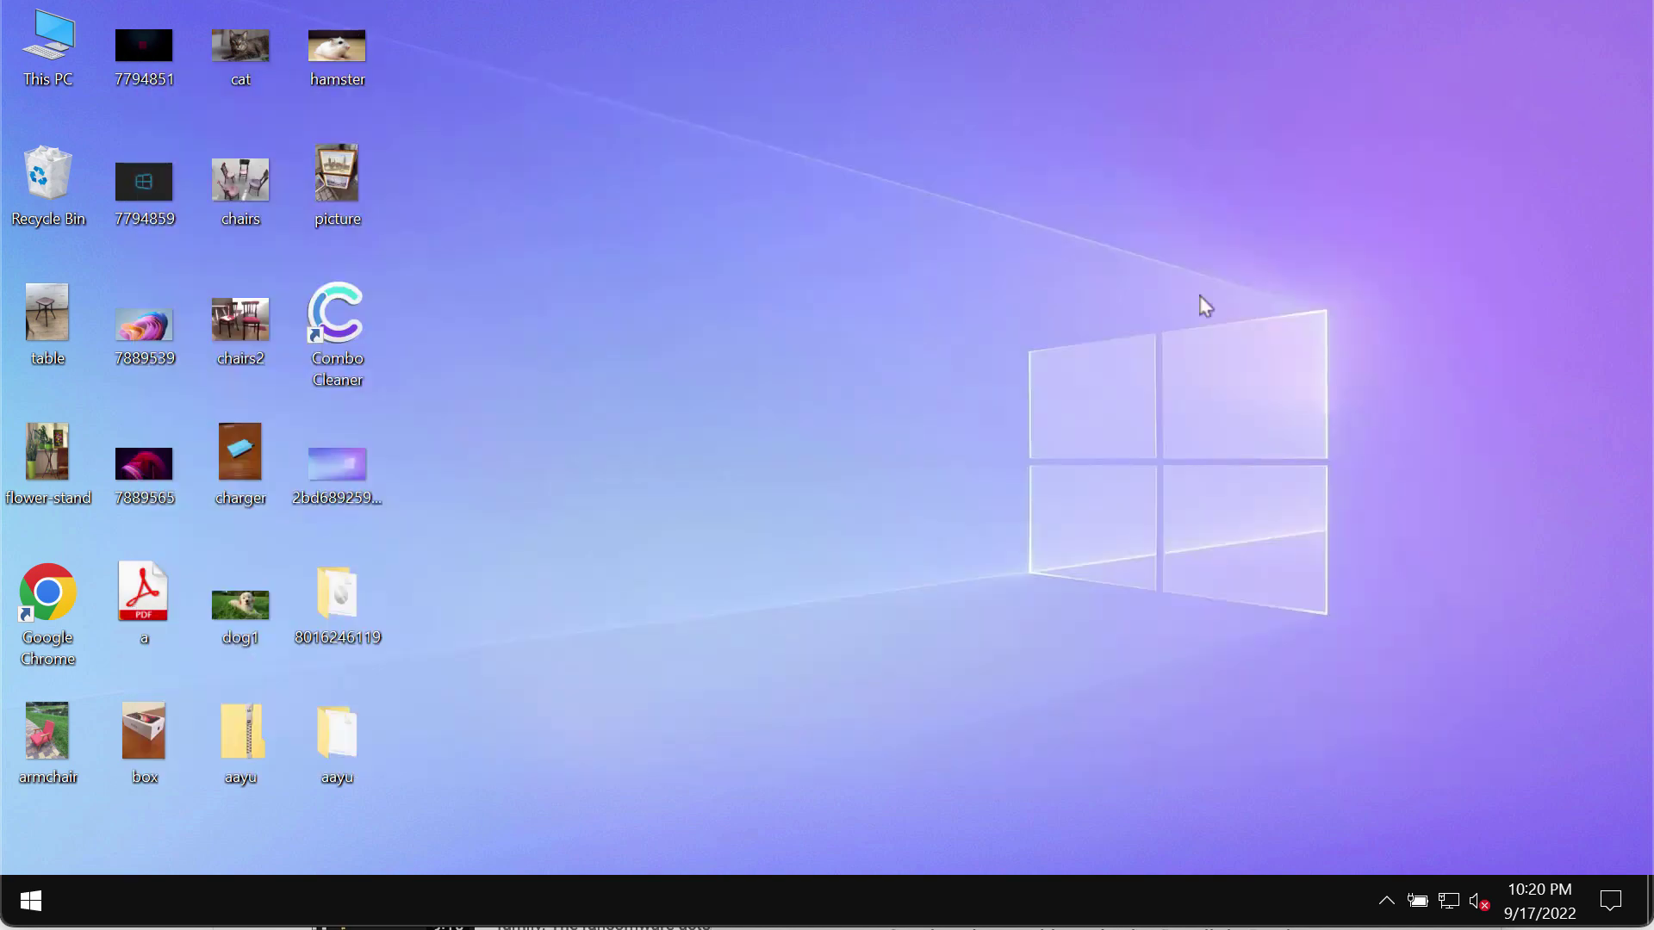
Step: Inspect the long-named application inside the aayu folder, then close the folder
{"action": "left_click", "coordinate": [320, 749]}
{"action": "double_click", "coordinate": [320, 750]}
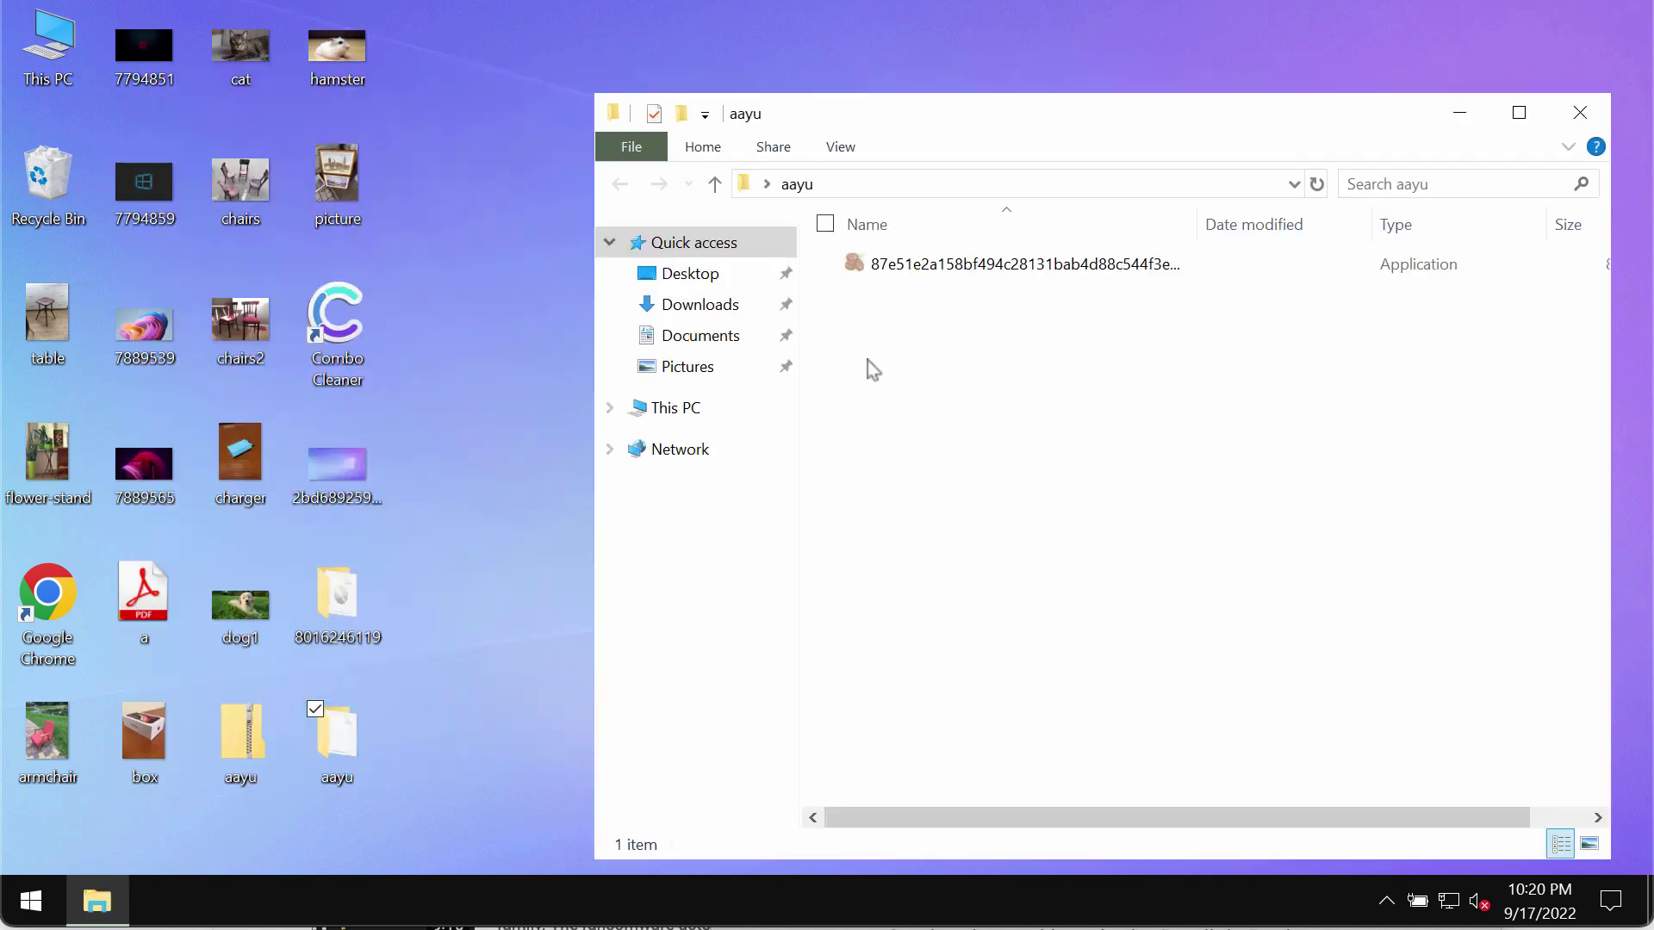
{"action": "left_click", "coordinate": [986, 270]}
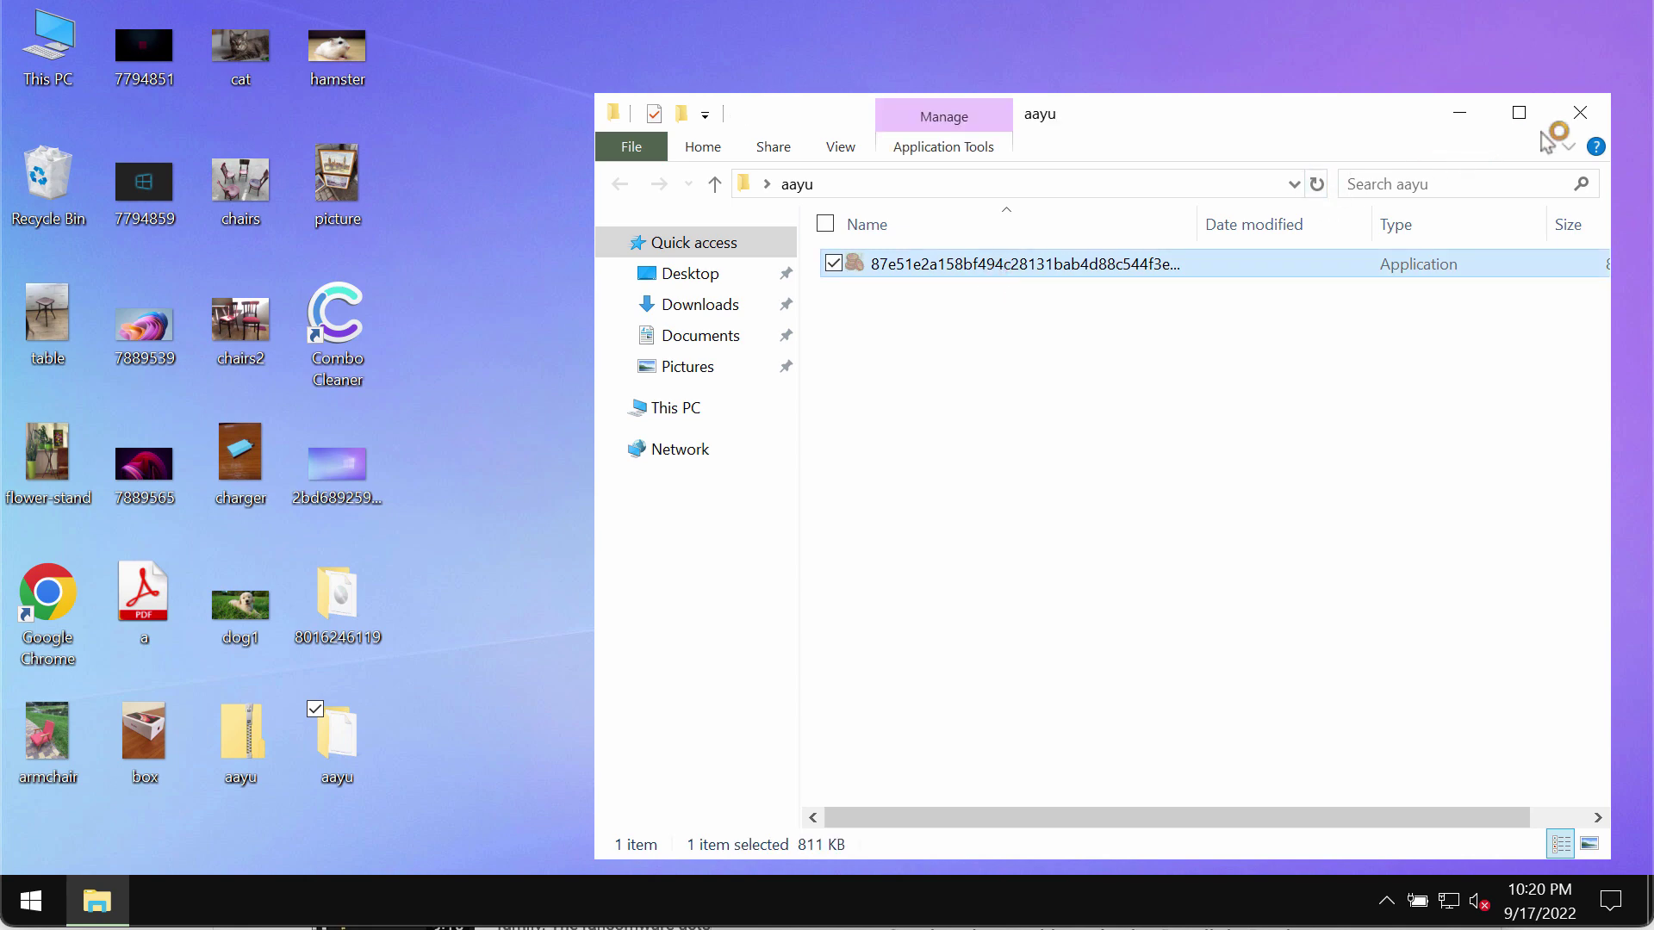
{"action": "left_click", "coordinate": [1580, 113]}
{"action": "left_click", "coordinate": [1346, 360]}
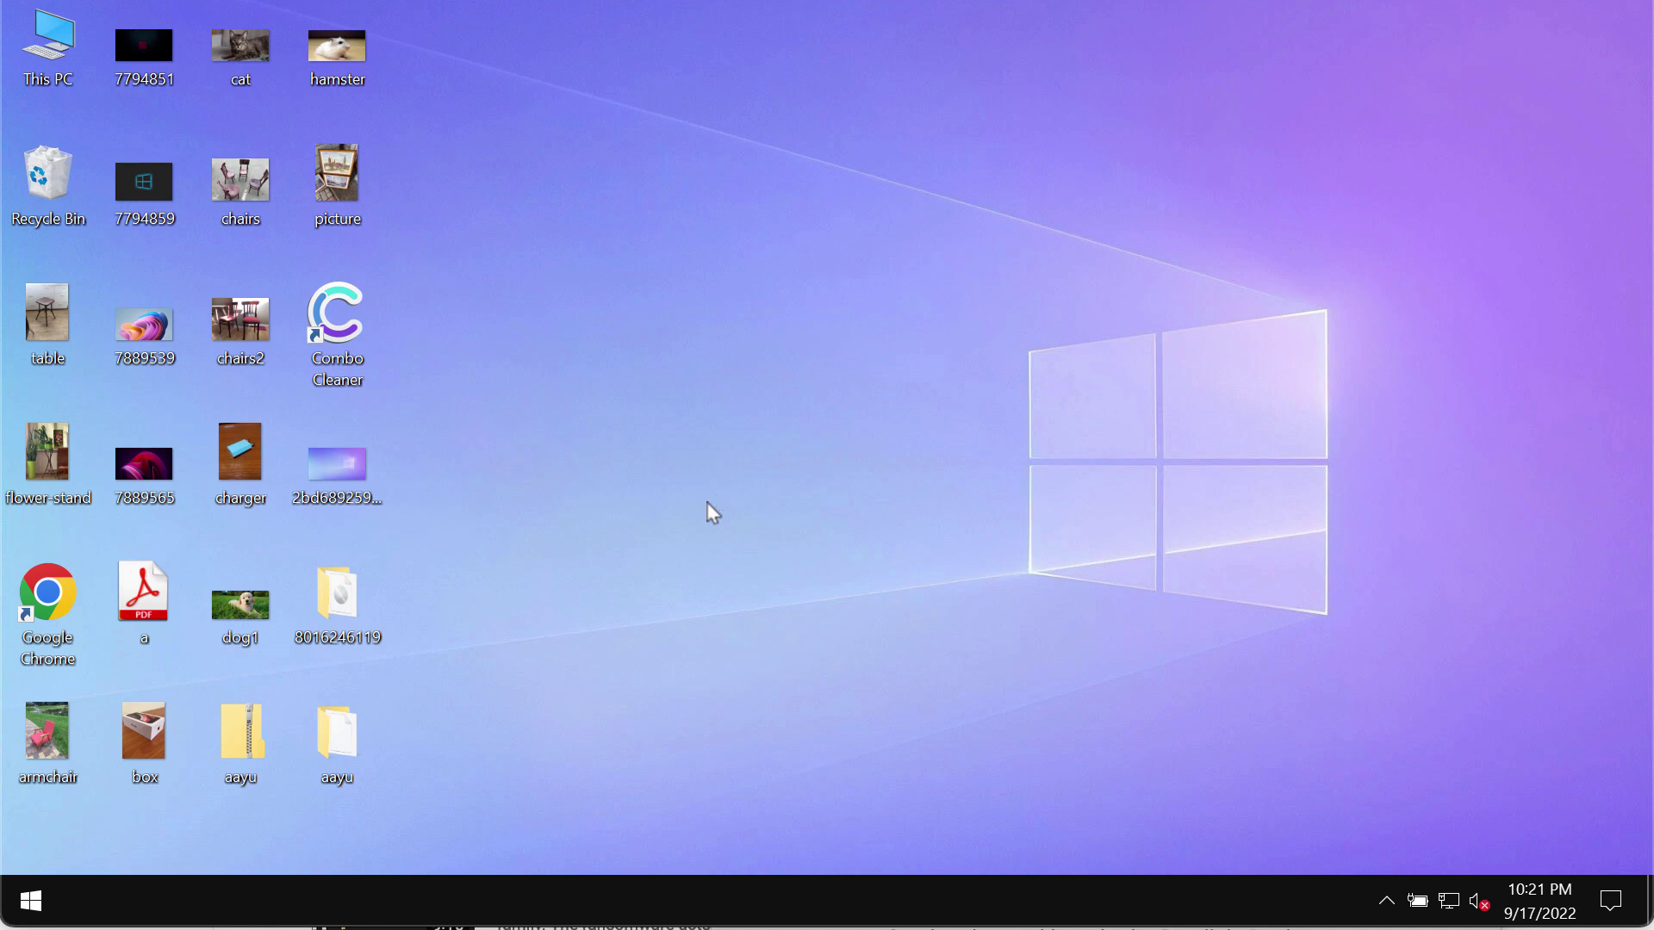
Step: Sign out of Windows and sign back in
{"action": "right_click", "coordinate": [53, 905]}
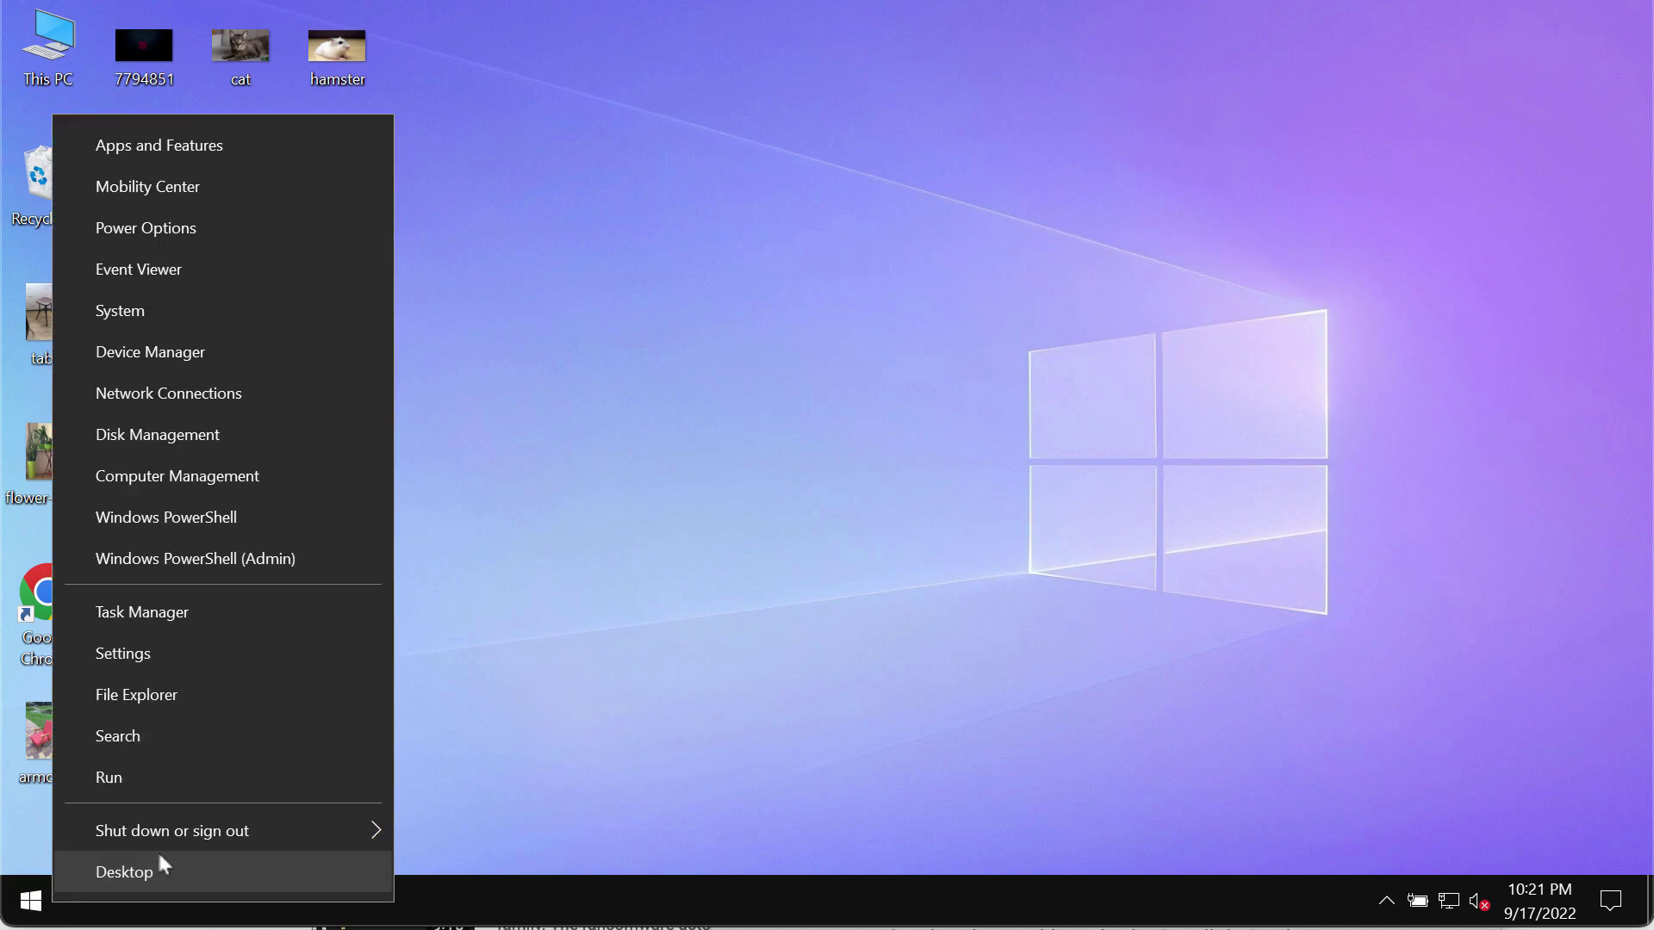
{"action": "mouse_move", "coordinate": [215, 830]}
{"action": "left_click", "coordinate": [558, 696]}
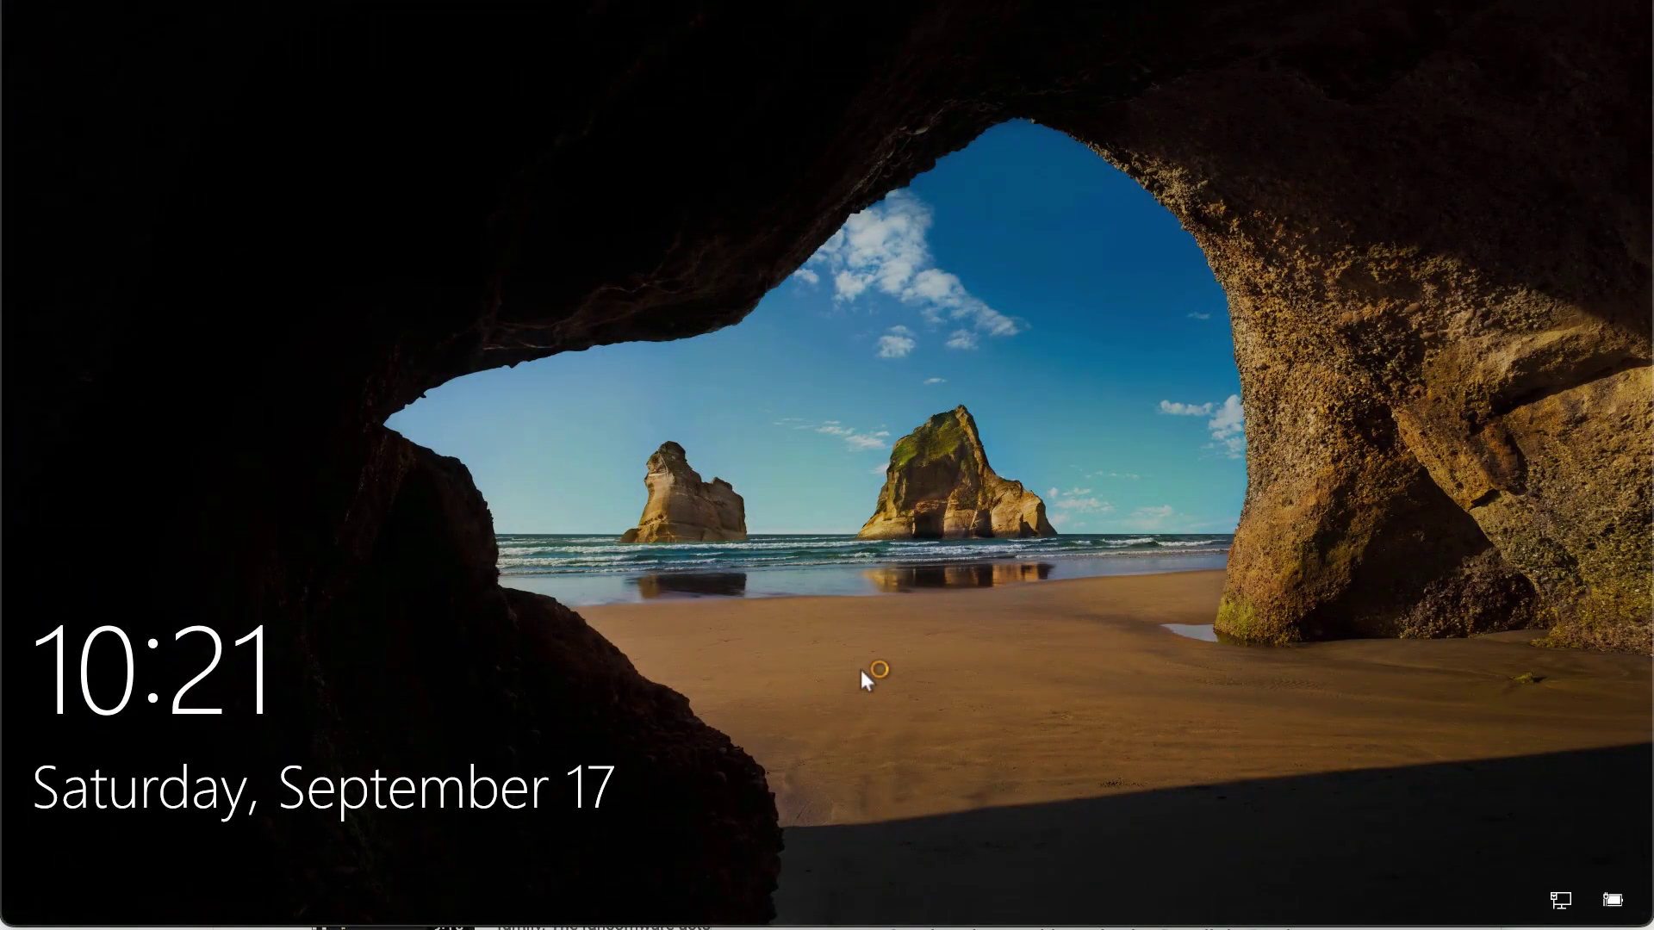
{"action": "left_click", "coordinate": [867, 680]}
{"action": "left_click", "coordinate": [880, 541]}
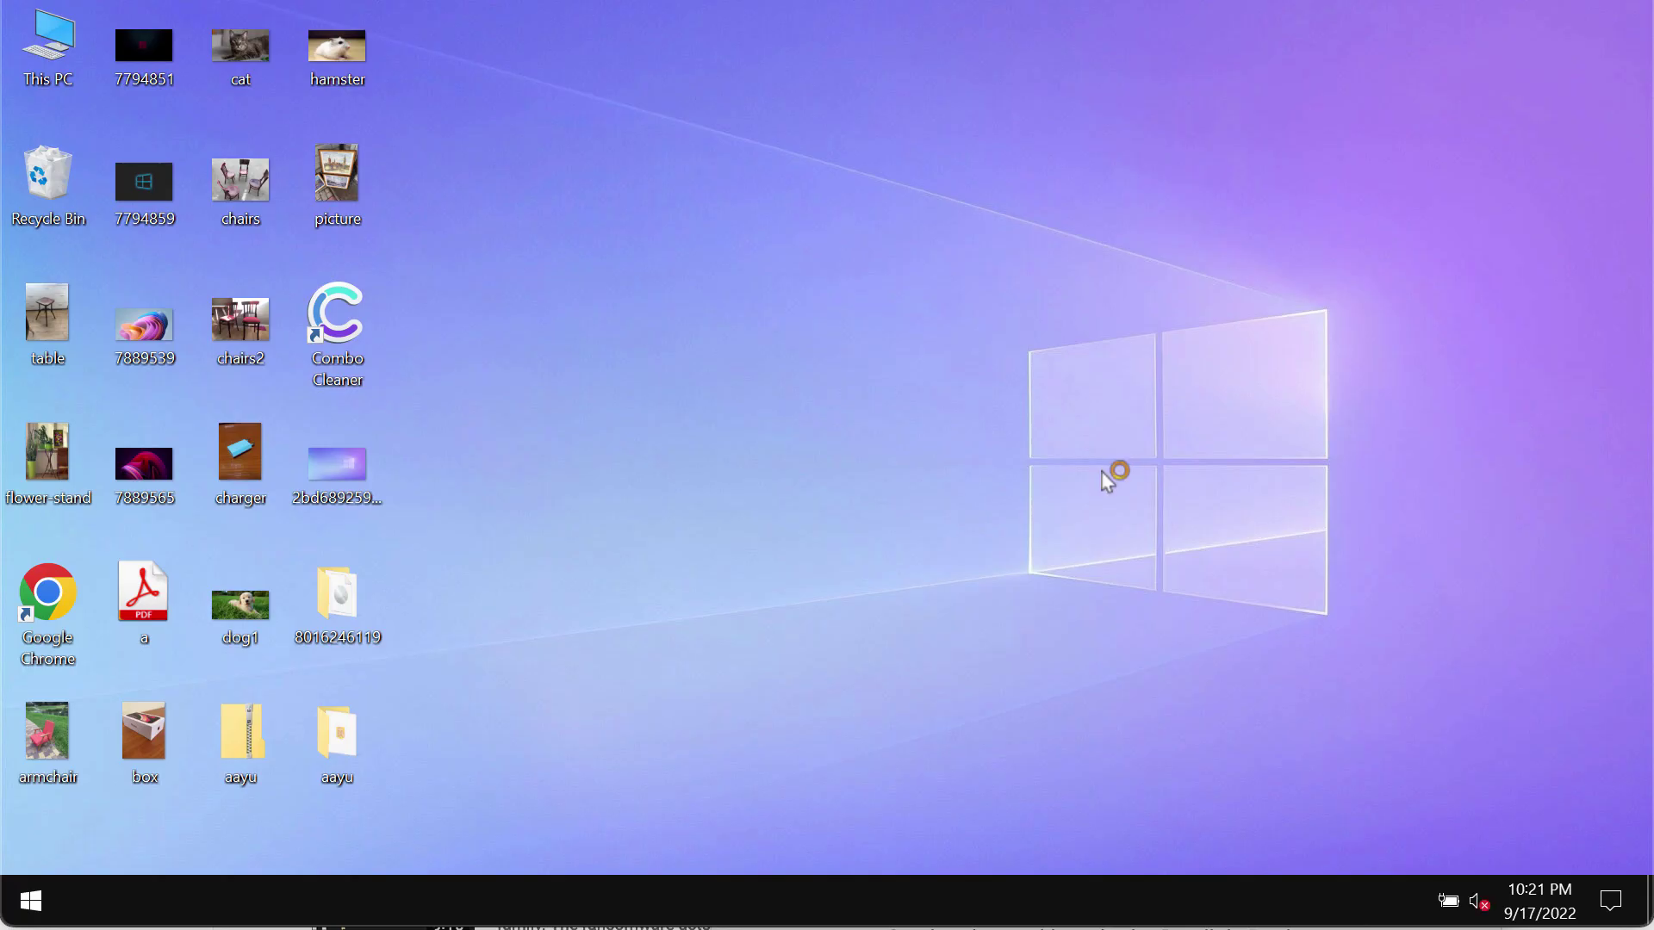
Step: Check the desktop files, which now show .aayu extensions like cat.jpg.aayu
{"action": "left_click", "coordinate": [343, 770]}
{"action": "left_click", "coordinate": [521, 765]}
{"action": "left_click", "coordinate": [355, 193]}
{"action": "left_click", "coordinate": [427, 267]}
{"action": "left_click", "coordinate": [254, 200]}
{"action": "left_click", "coordinate": [570, 530]}
{"action": "left_click", "coordinate": [656, 584]}
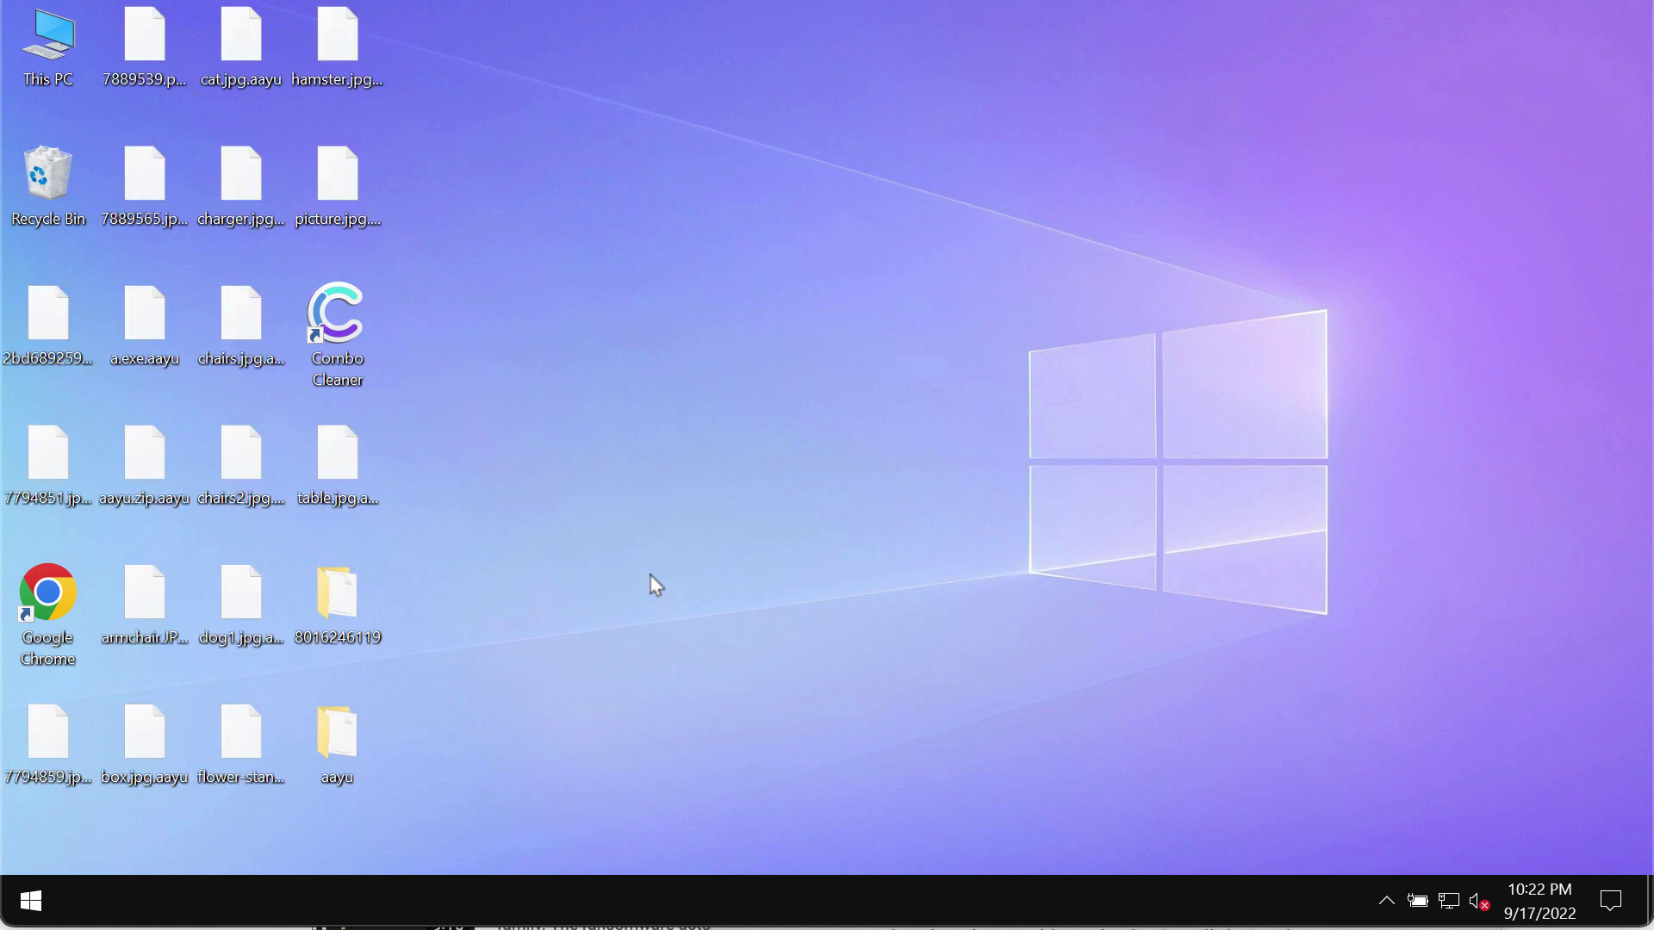
{"action": "left_click", "coordinate": [269, 209]}
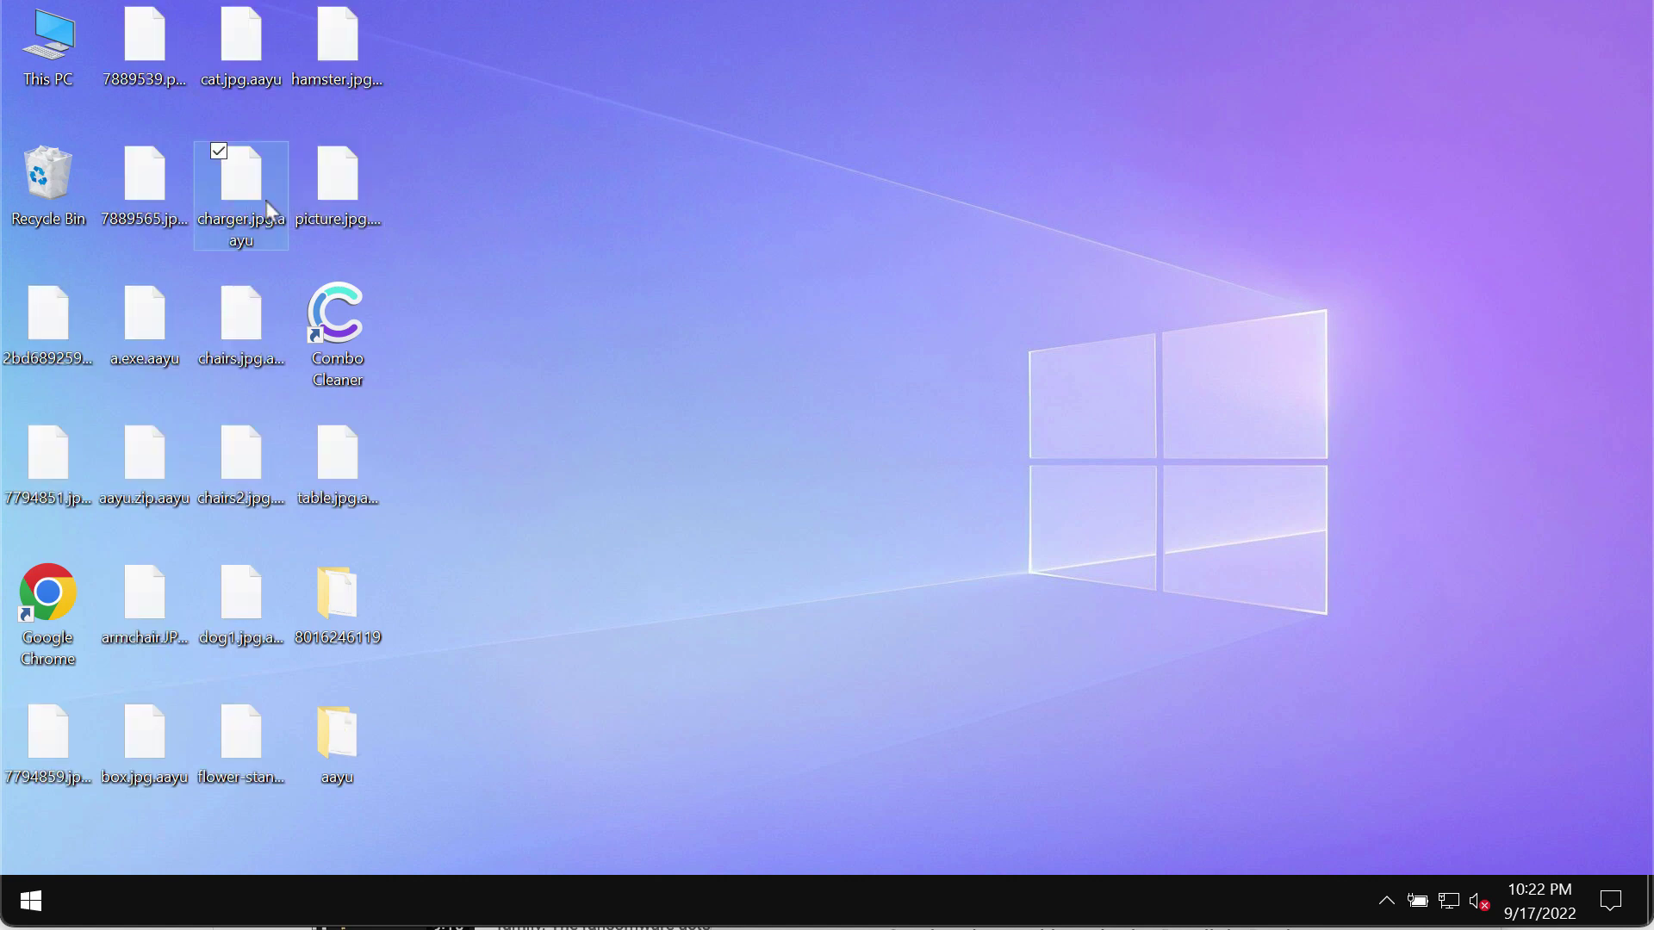
{"action": "double_click", "coordinate": [270, 210]}
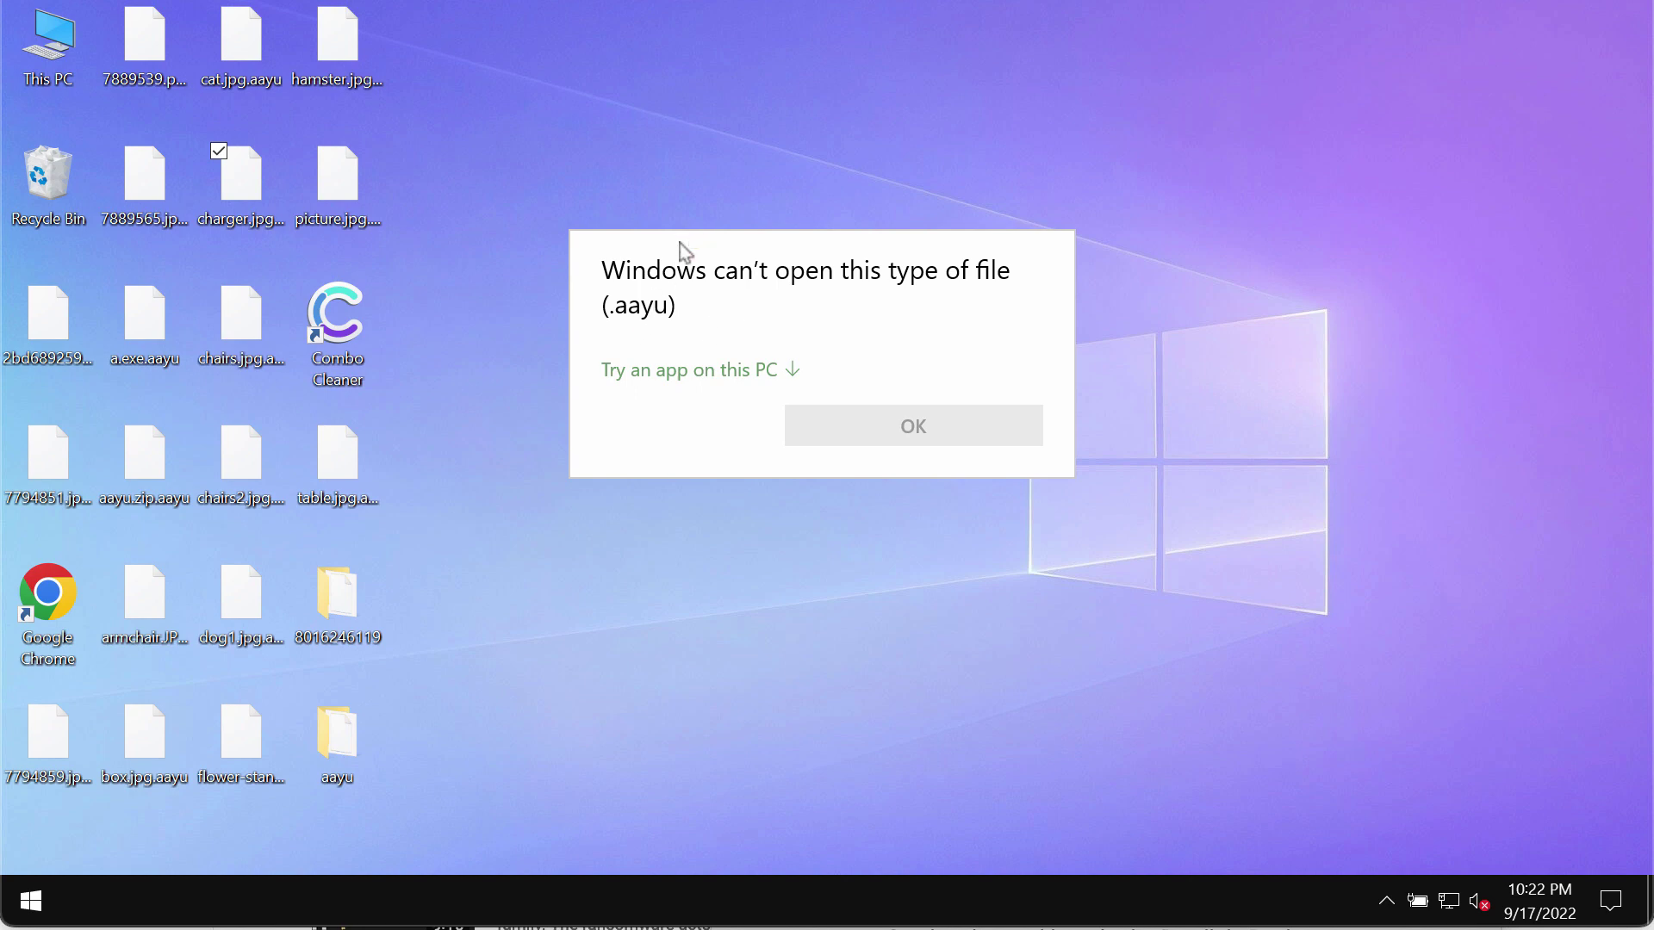
{"action": "left_click", "coordinate": [1429, 270]}
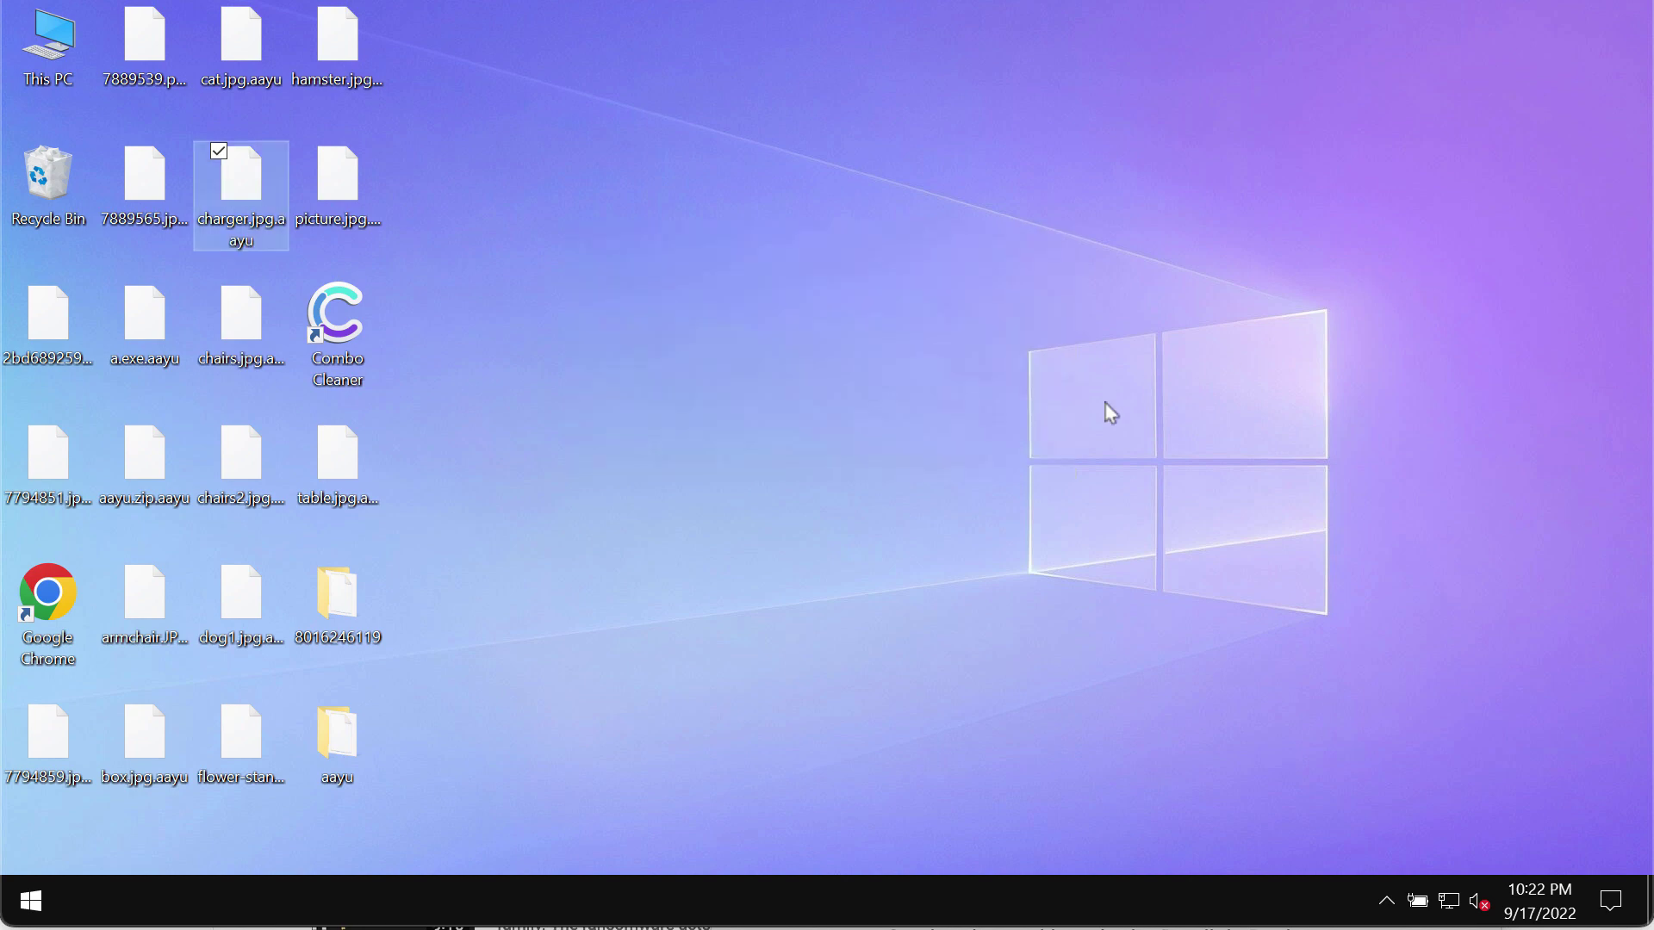
{"action": "double_click", "coordinate": [184, 213]}
{"action": "left_click", "coordinate": [1095, 179]}
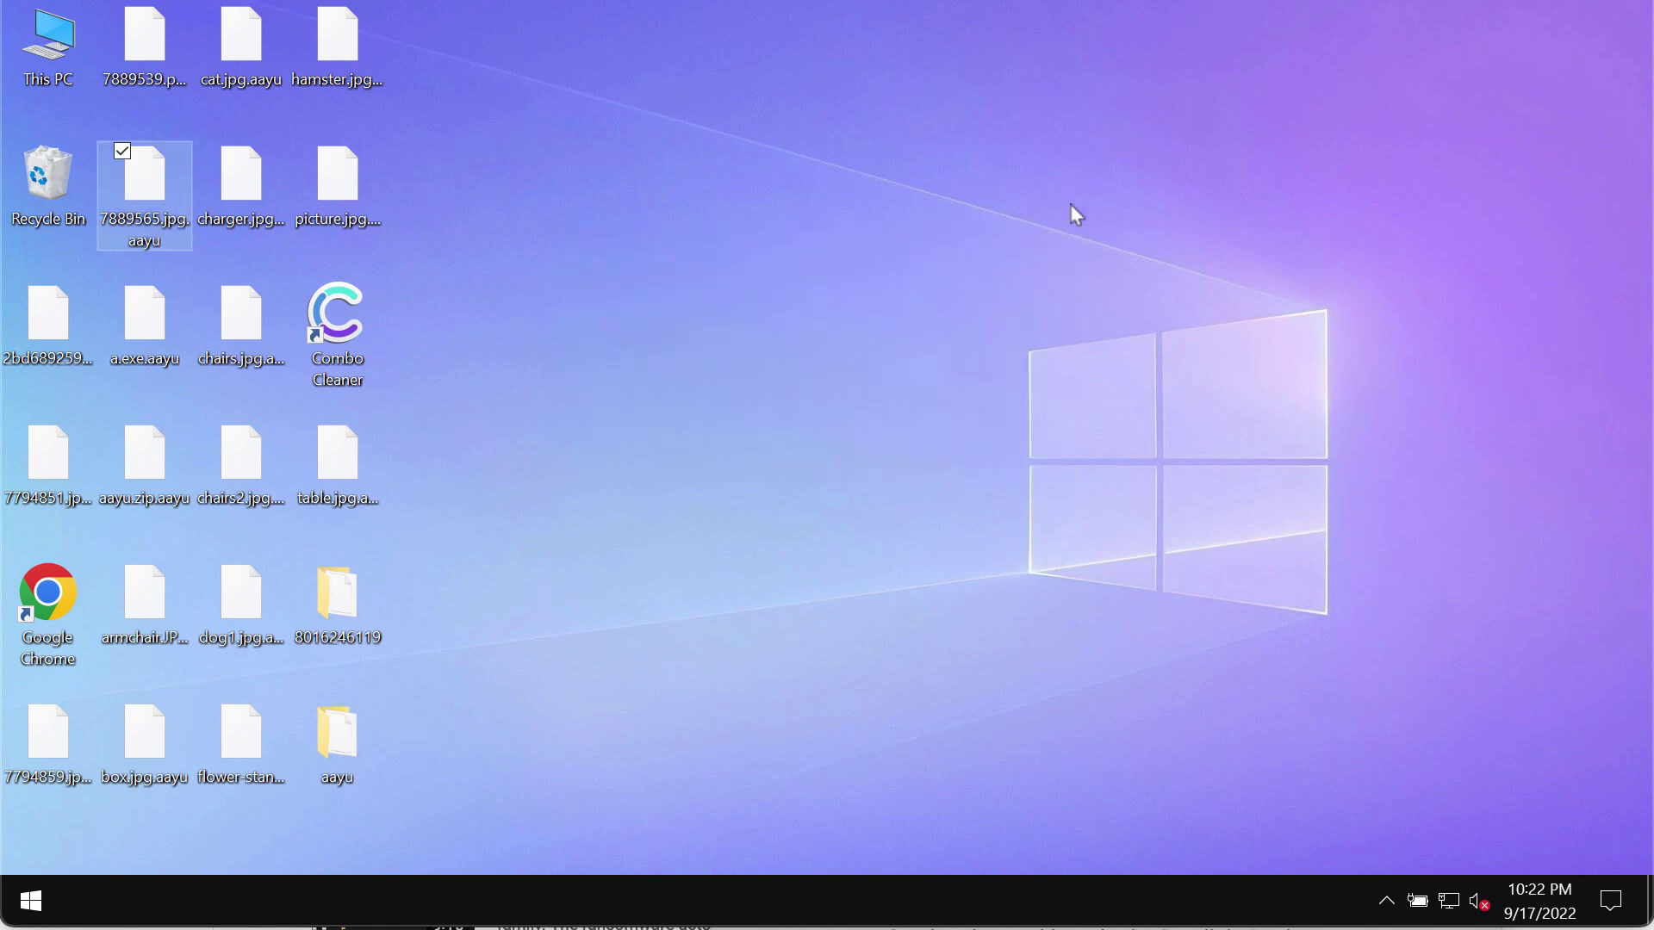
{"action": "double_click", "coordinate": [338, 176]}
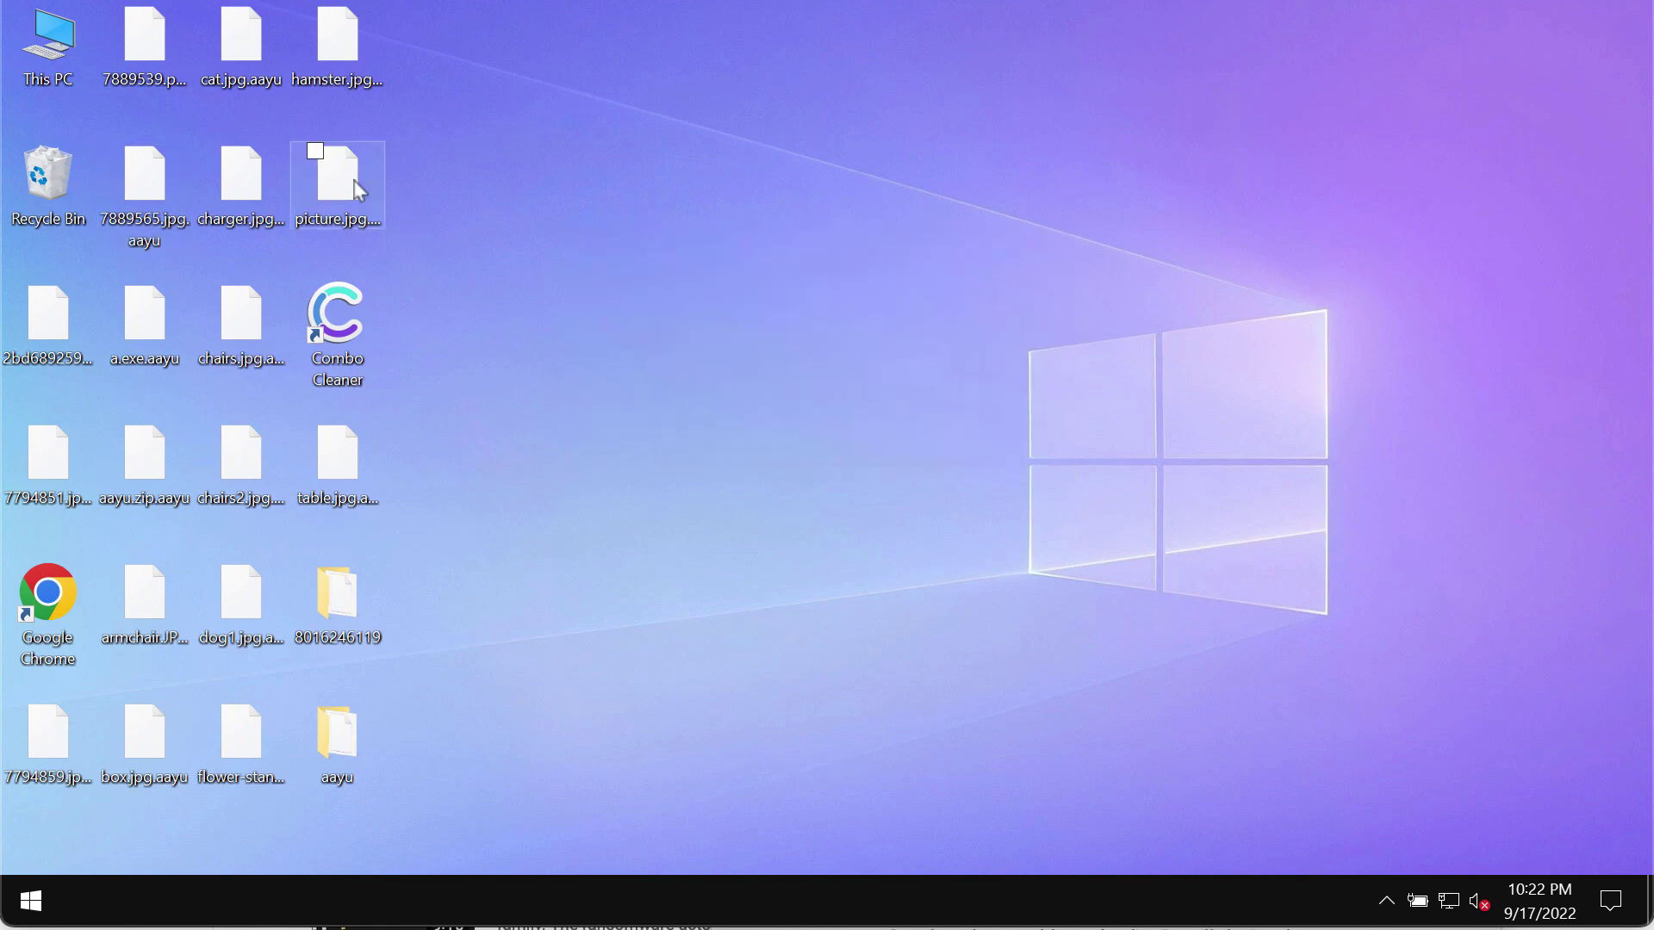
{"action": "left_click", "coordinate": [521, 172]}
{"action": "left_click", "coordinate": [645, 428]}
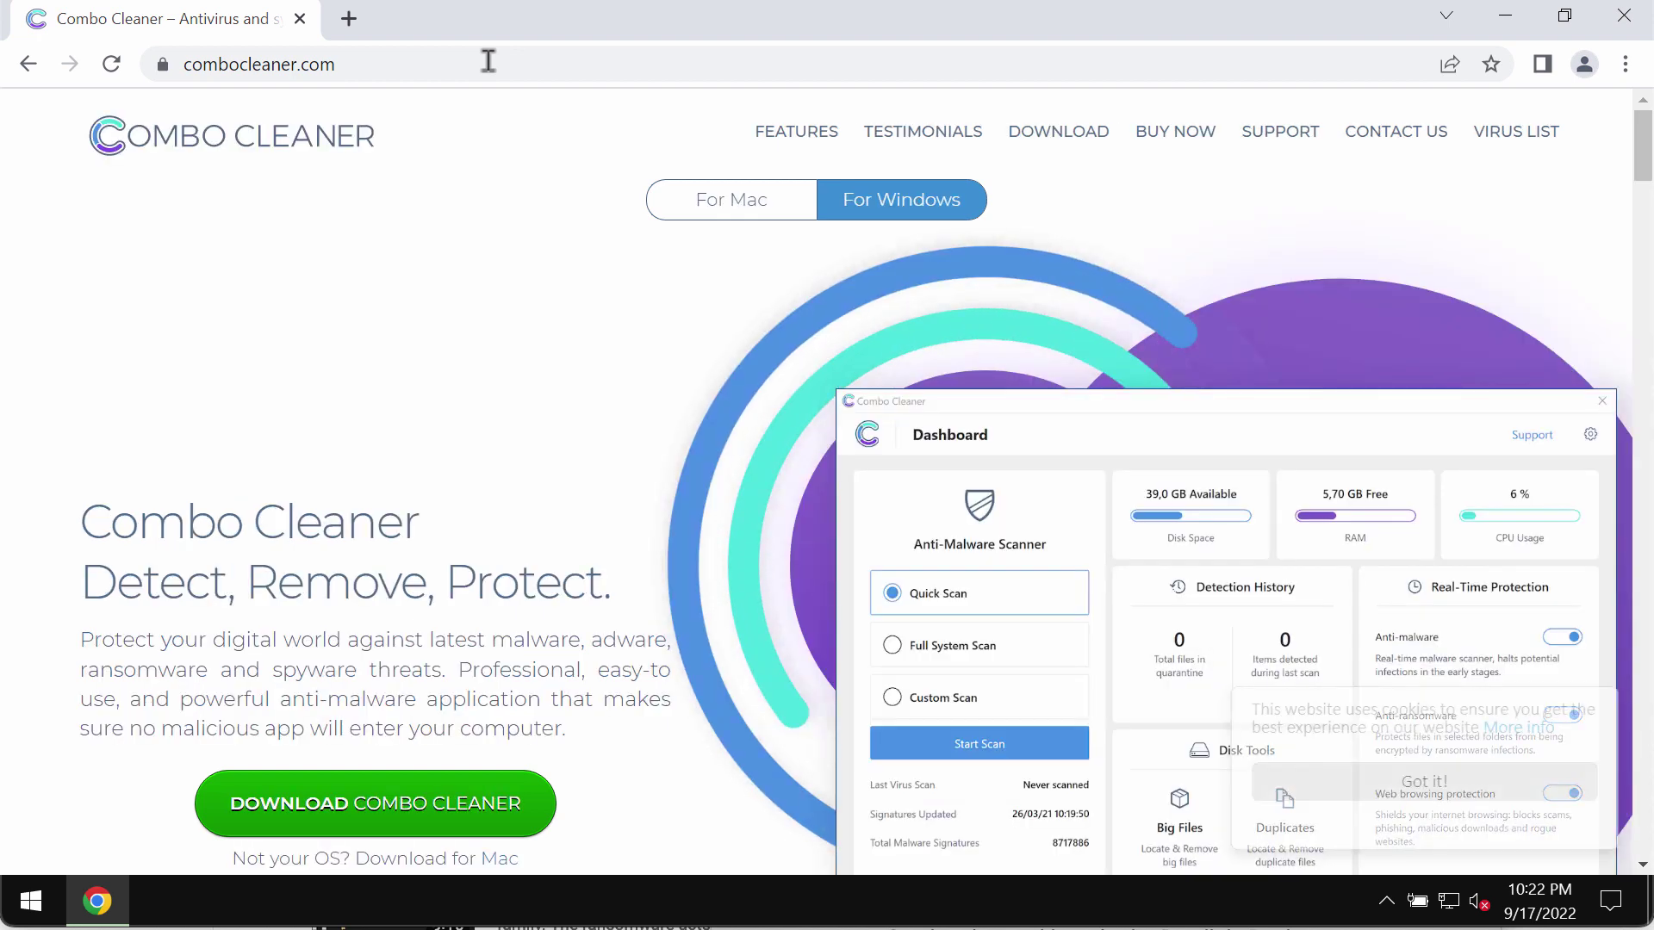
{"action": "left_click", "coordinate": [413, 61]}
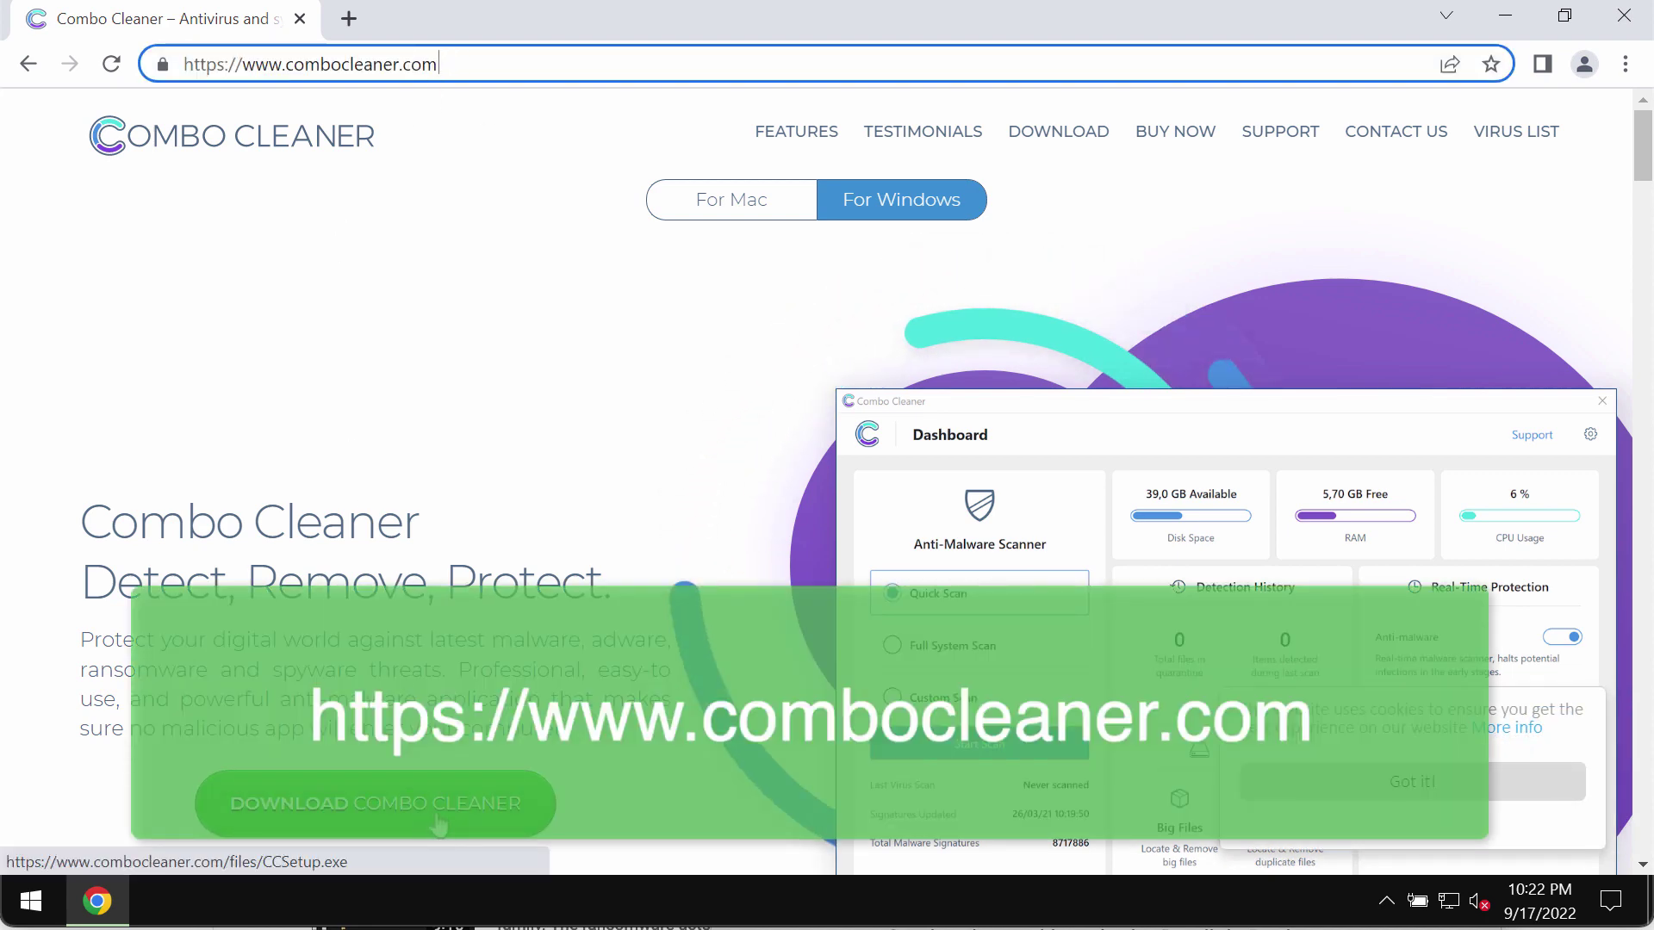
Step: Minimize Chrome, launch Combo Cleaner from the desktop, and start a Quick Scan
{"action": "left_click", "coordinate": [1506, 15]}
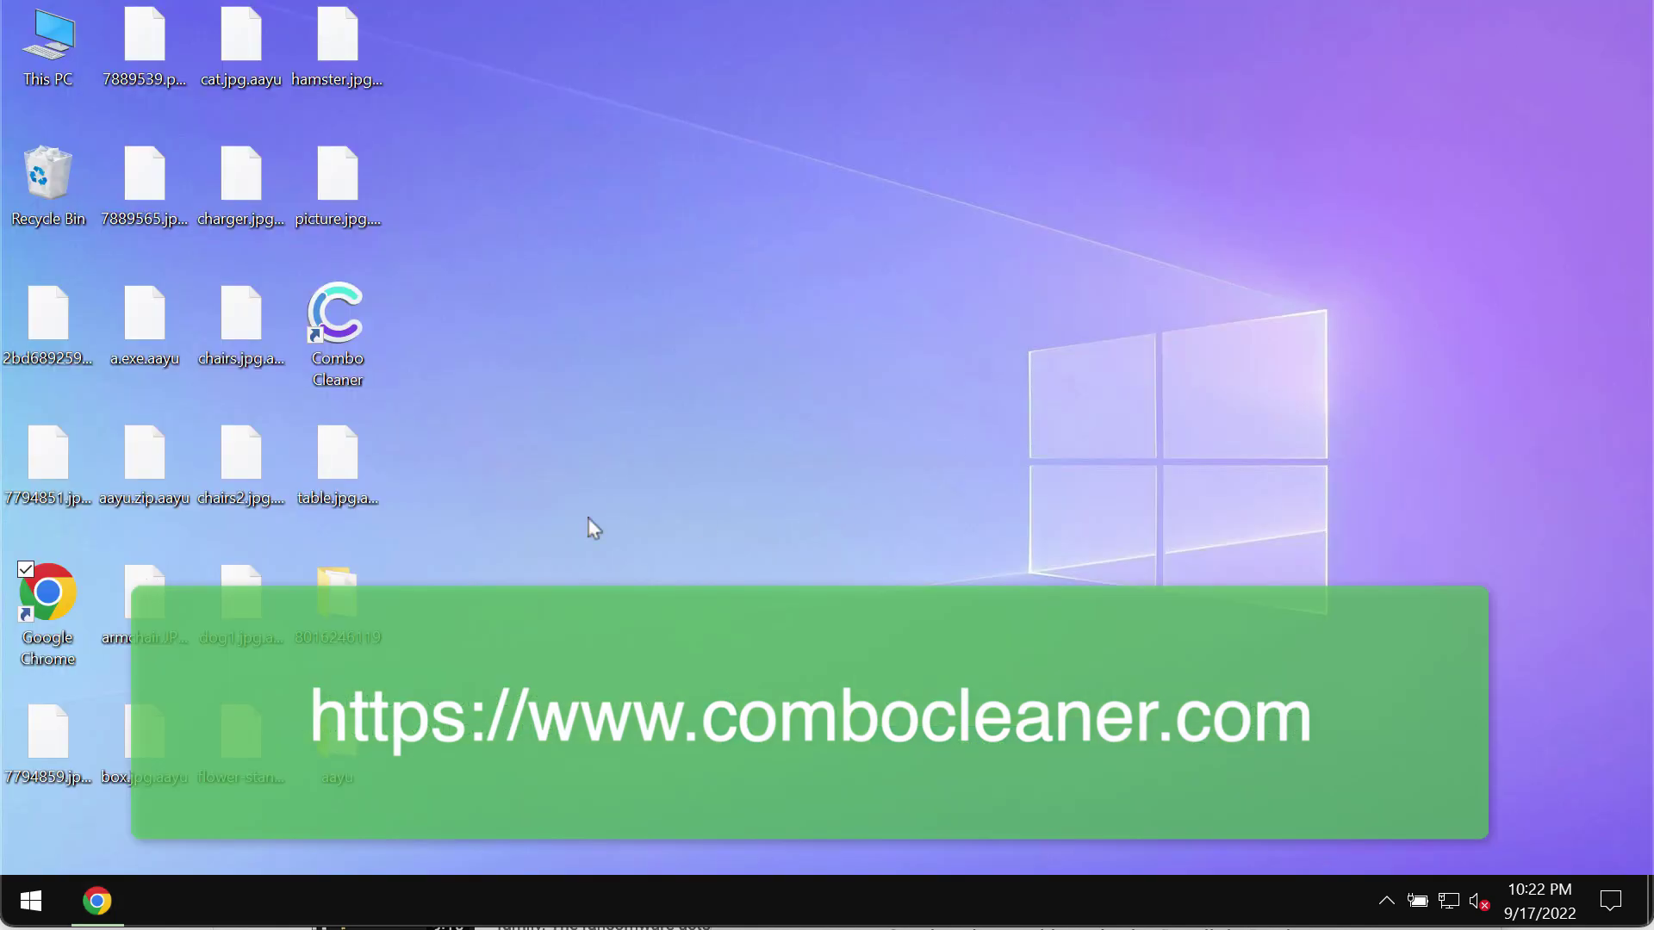
{"action": "double_click", "coordinate": [357, 349]}
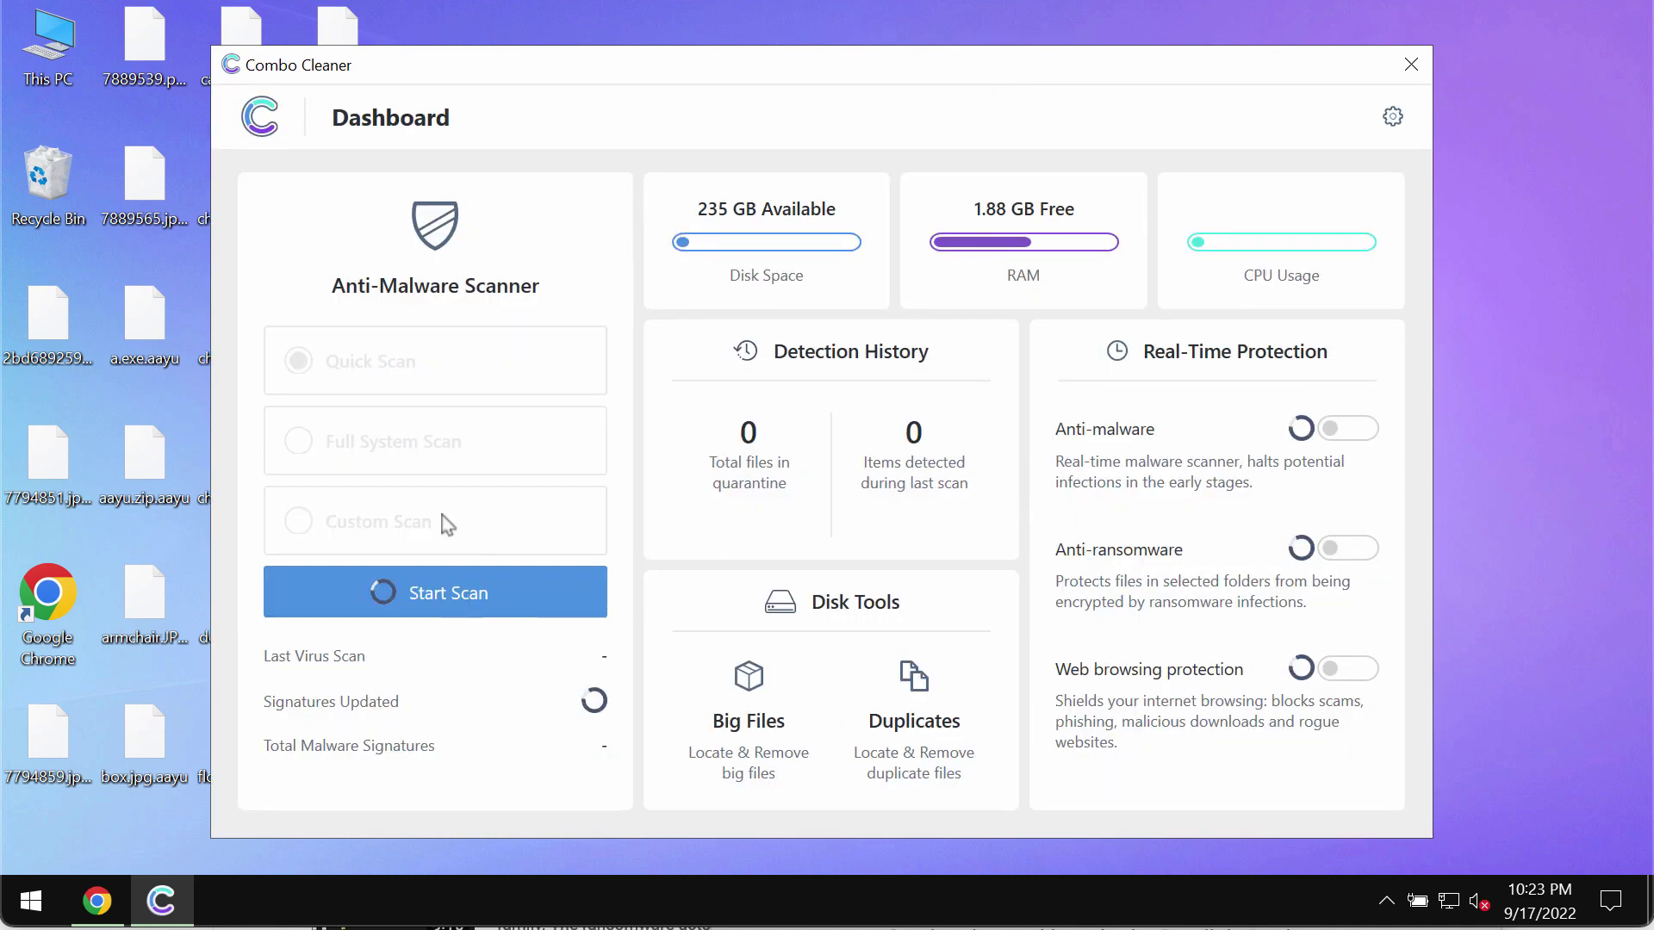
{"action": "left_click", "coordinate": [463, 603]}
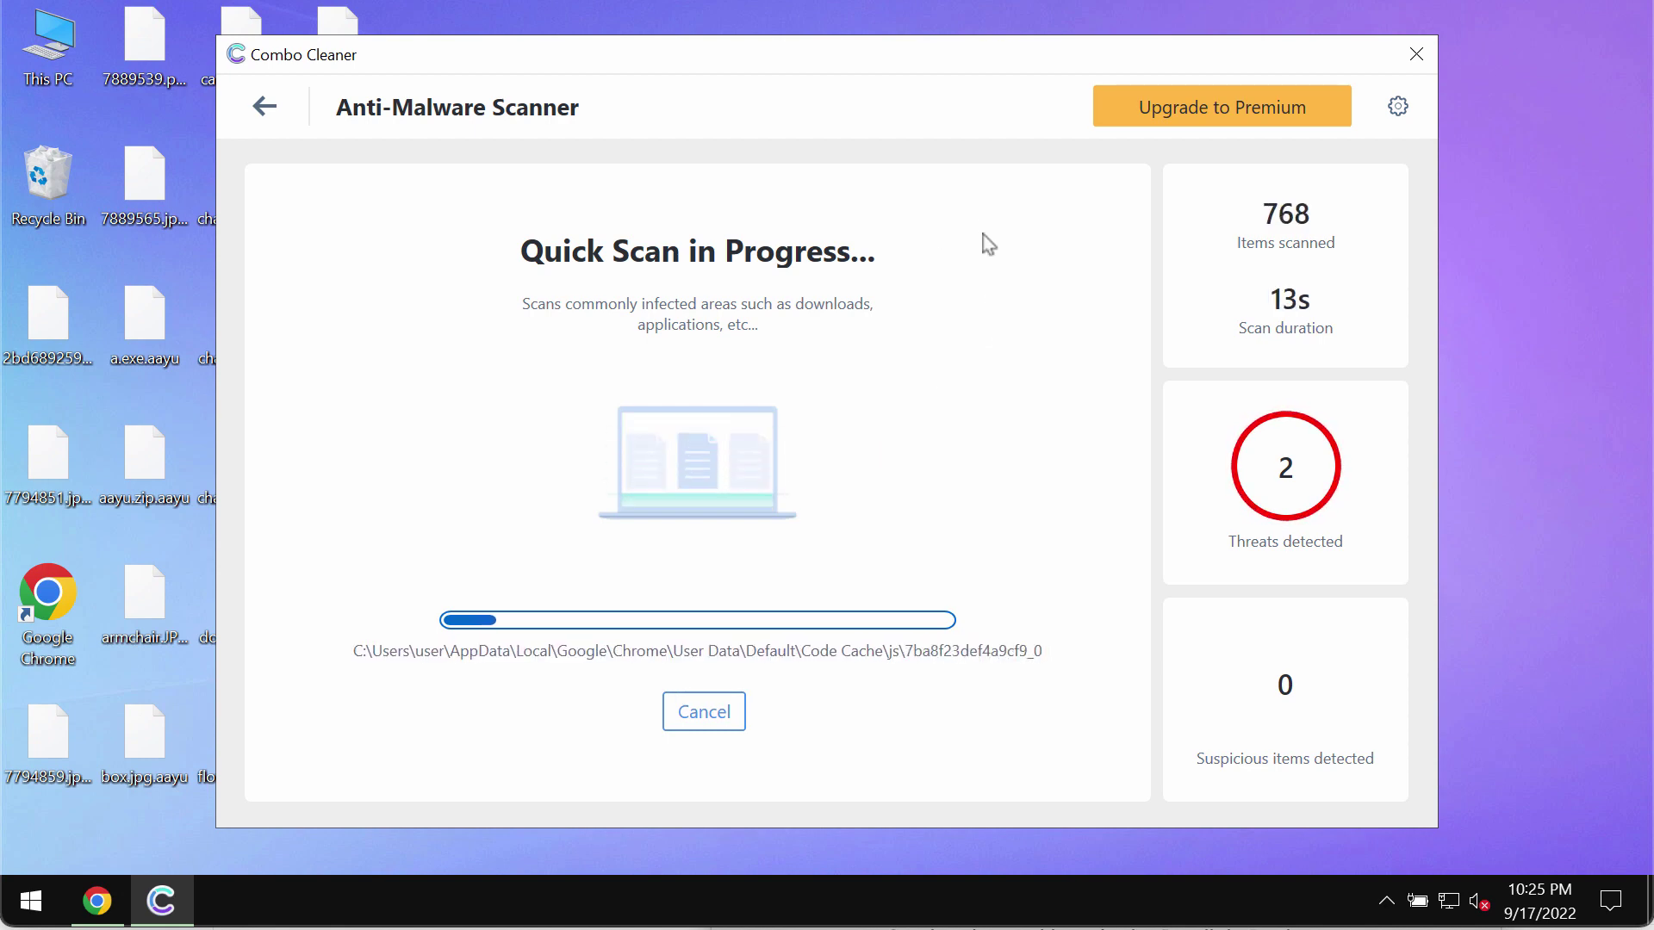
Step: Reposition the scanner window and decline cancelling, so the Quick Scan runs to completion
{"action": "left_click_drag", "start_coordinate": [1043, 61], "coordinate": [1037, 71]}
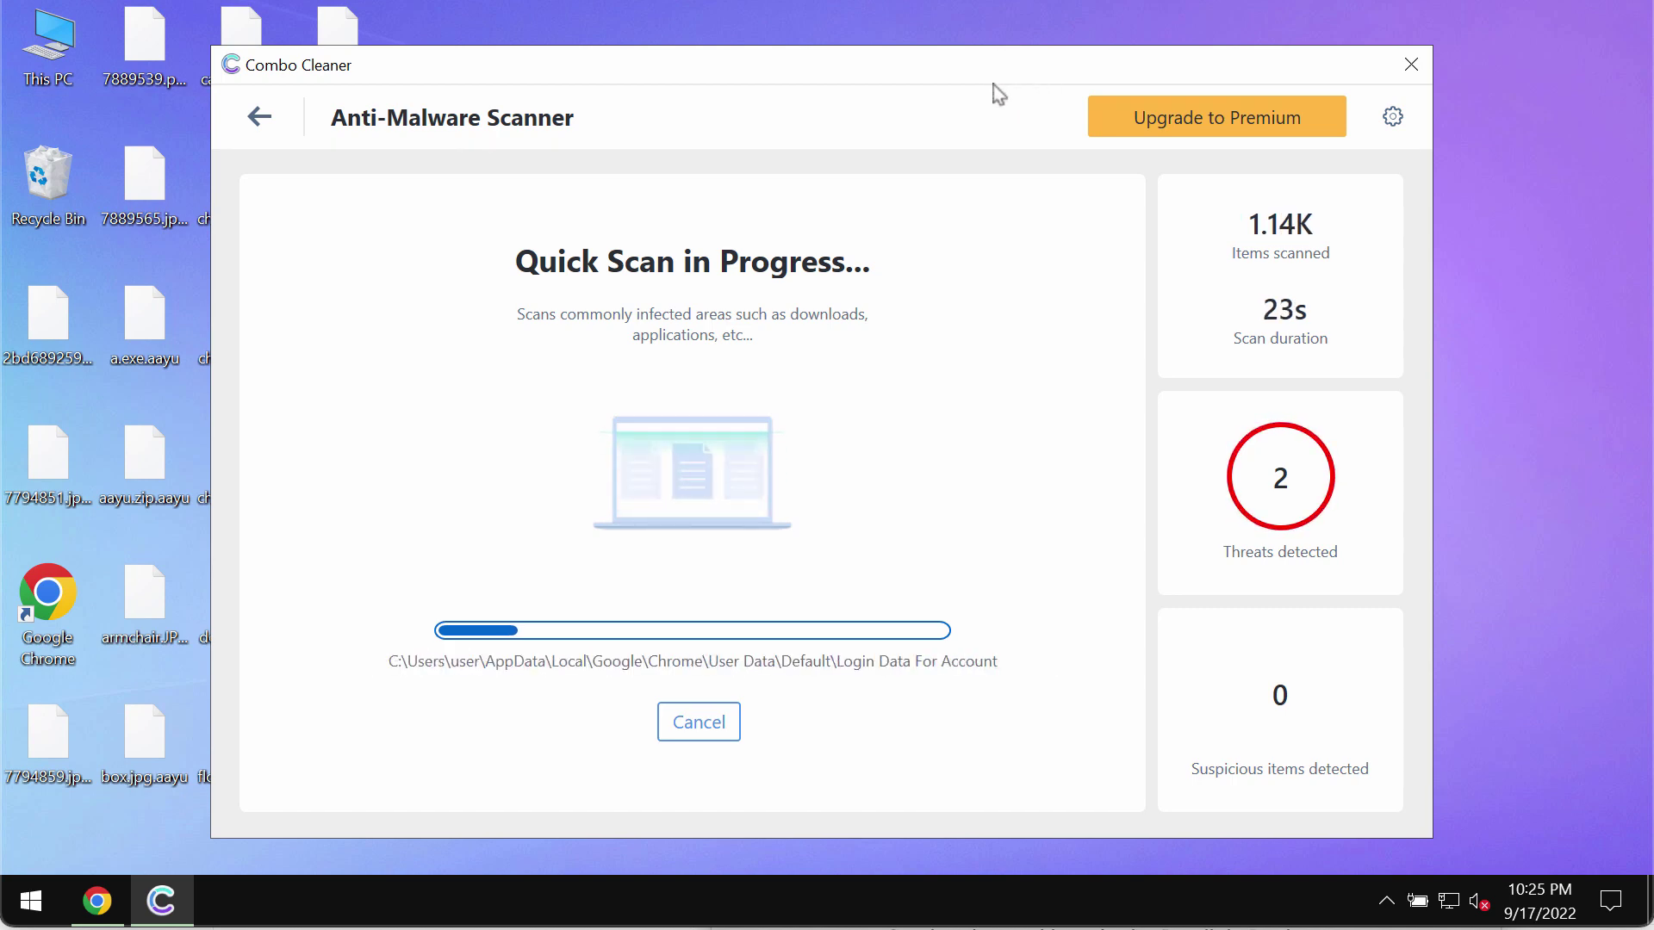
{"action": "left_click_drag", "start_coordinate": [1034, 93], "coordinate": [941, 92]}
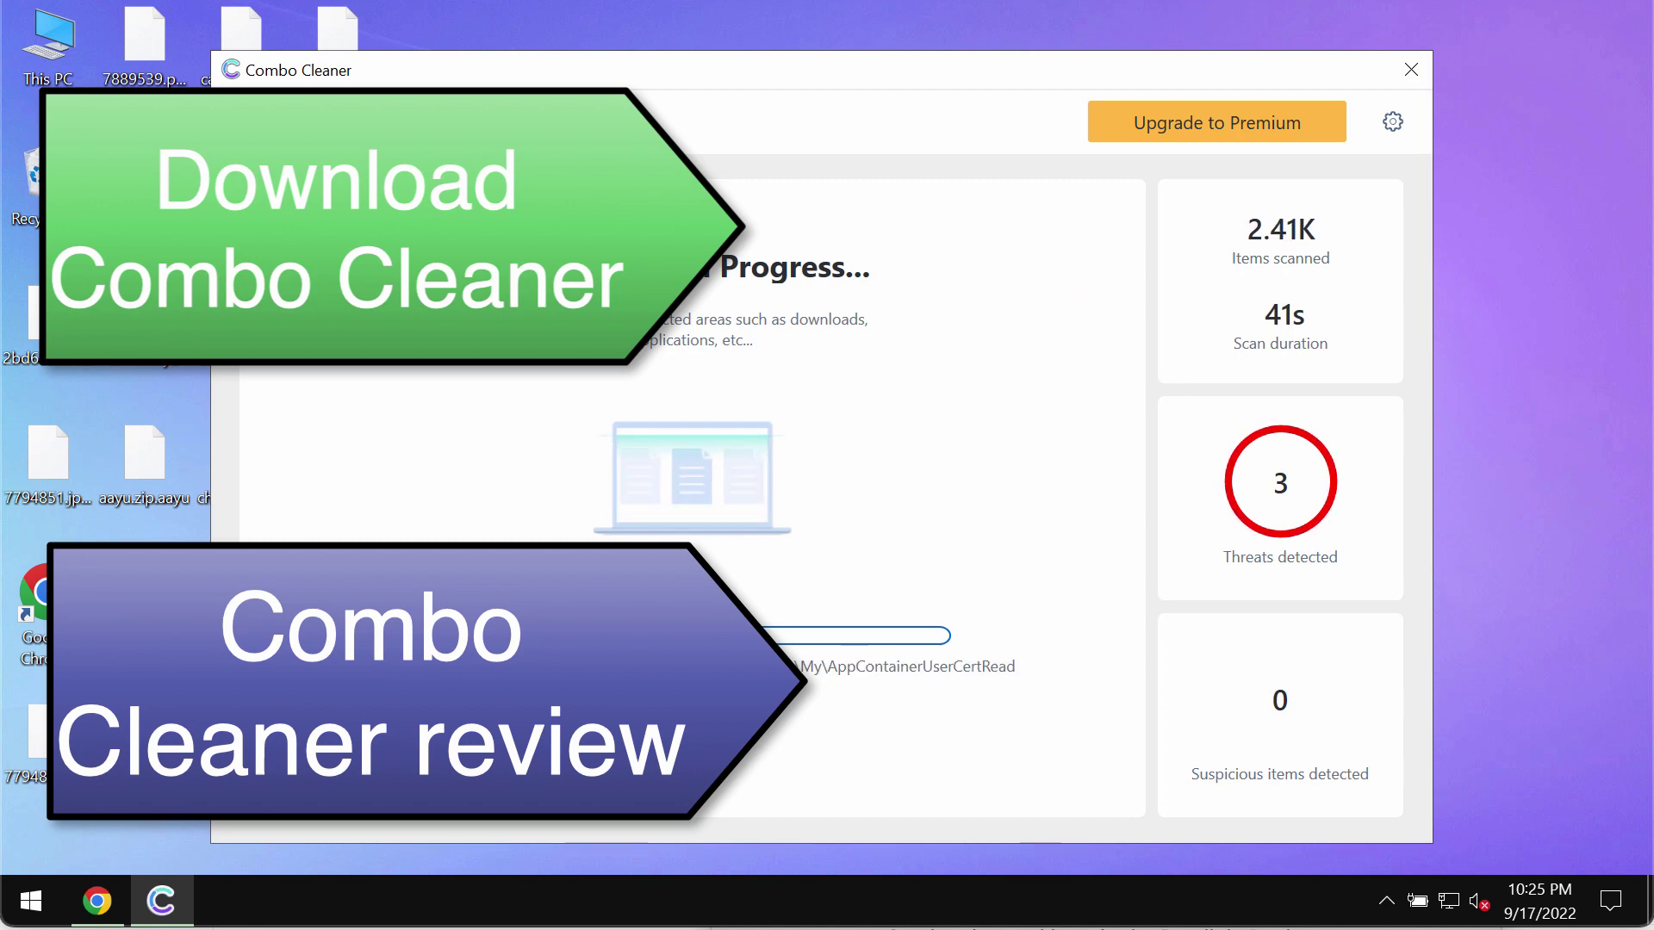
{"action": "left_click", "coordinate": [758, 732]}
{"action": "left_click", "coordinate": [780, 599]}
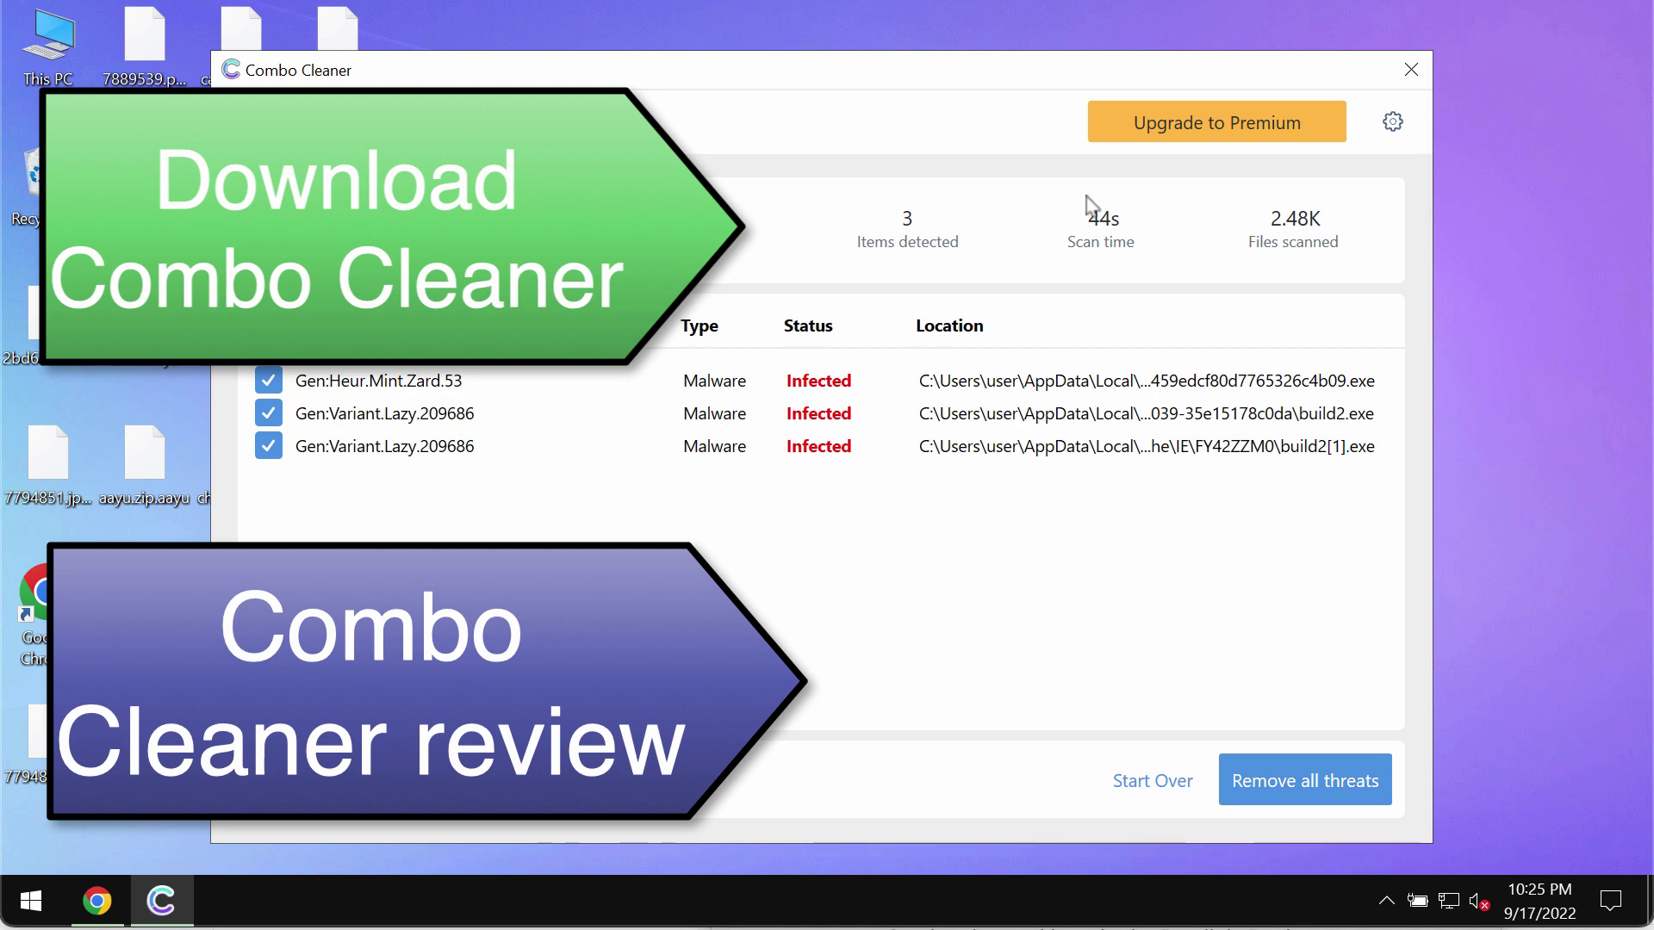
Step: Open the Upgrade to Premium offer from the three-threat scan results
{"action": "left_click", "coordinate": [1216, 129]}
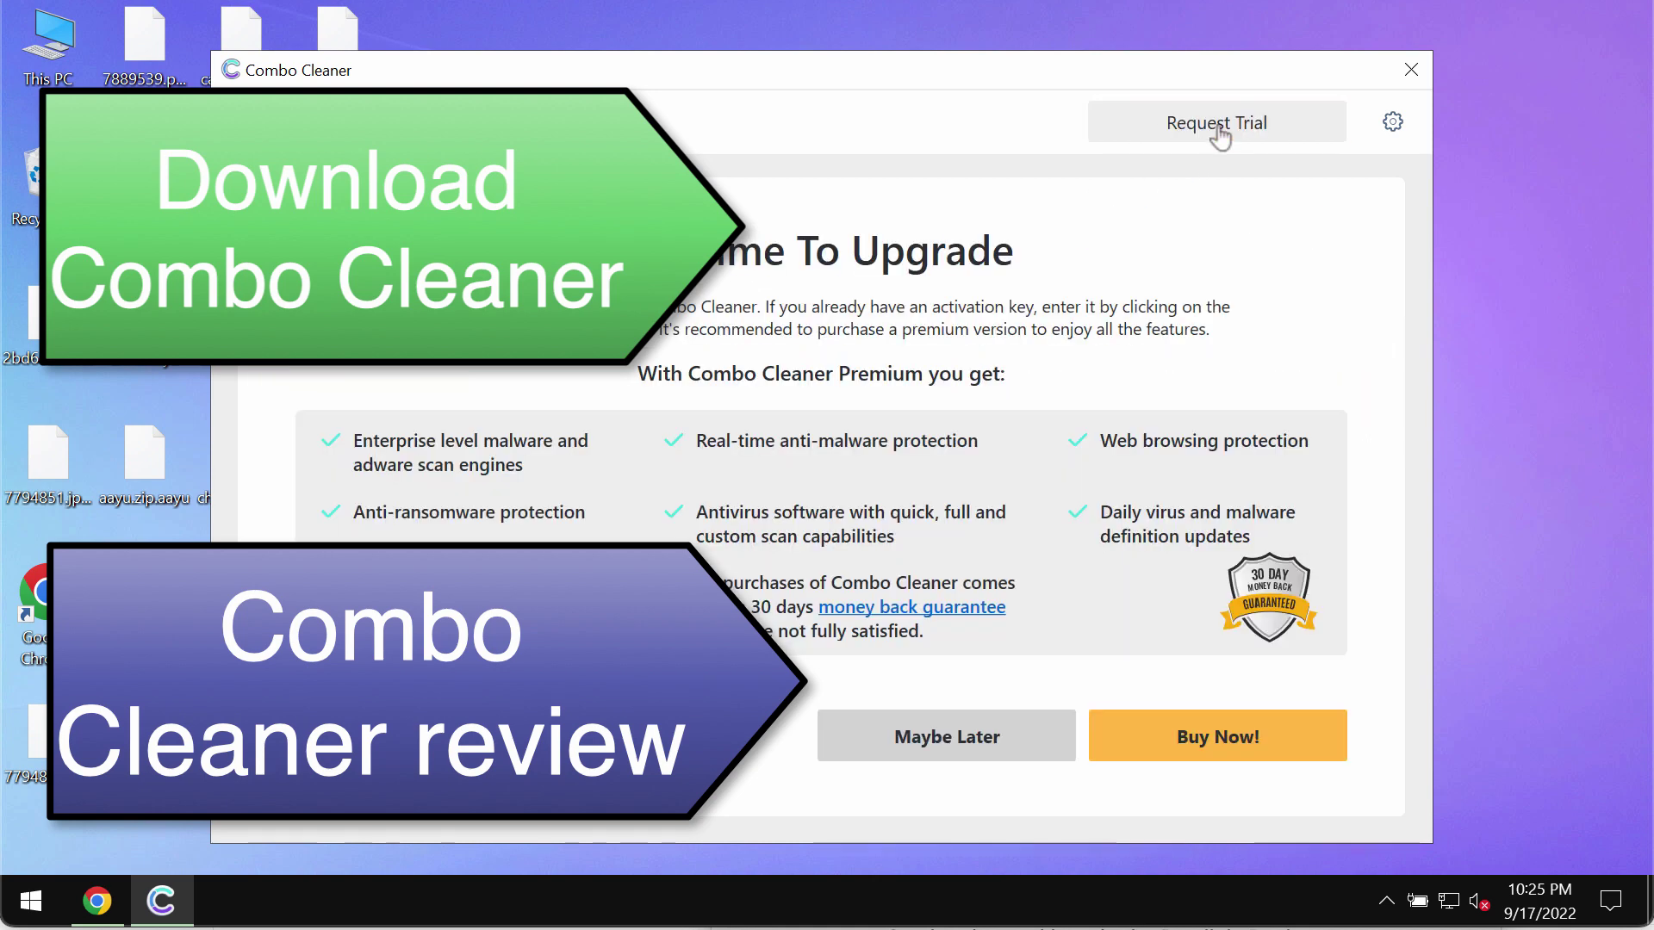